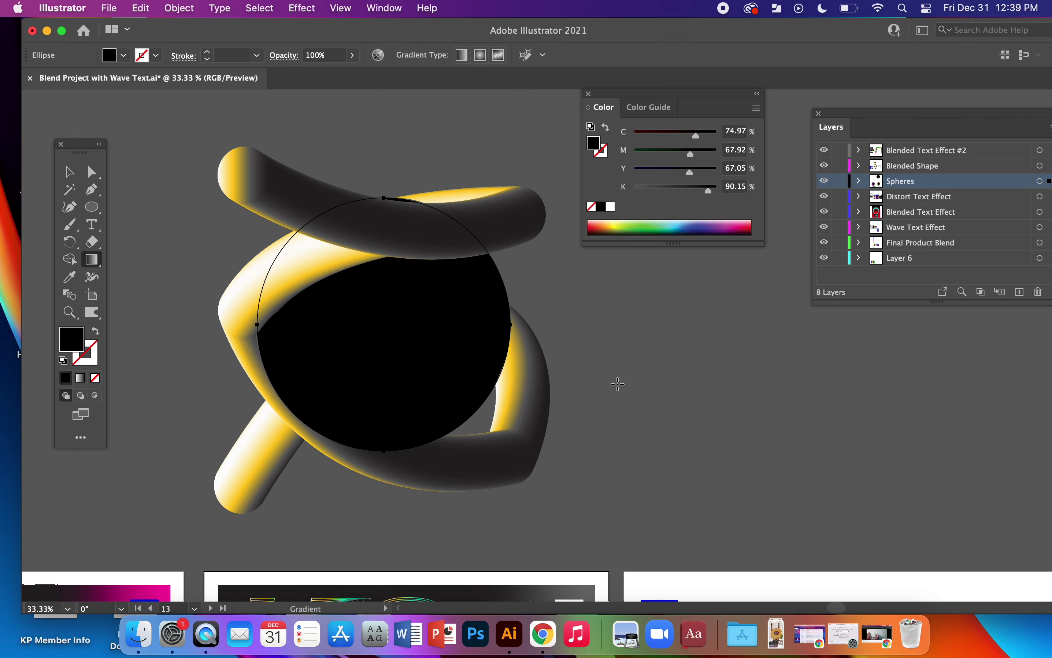
Step: Reselect the black sphere circle and bring up the Gradient tool flyout showing the Mesh Tool
left_click(70, 172)
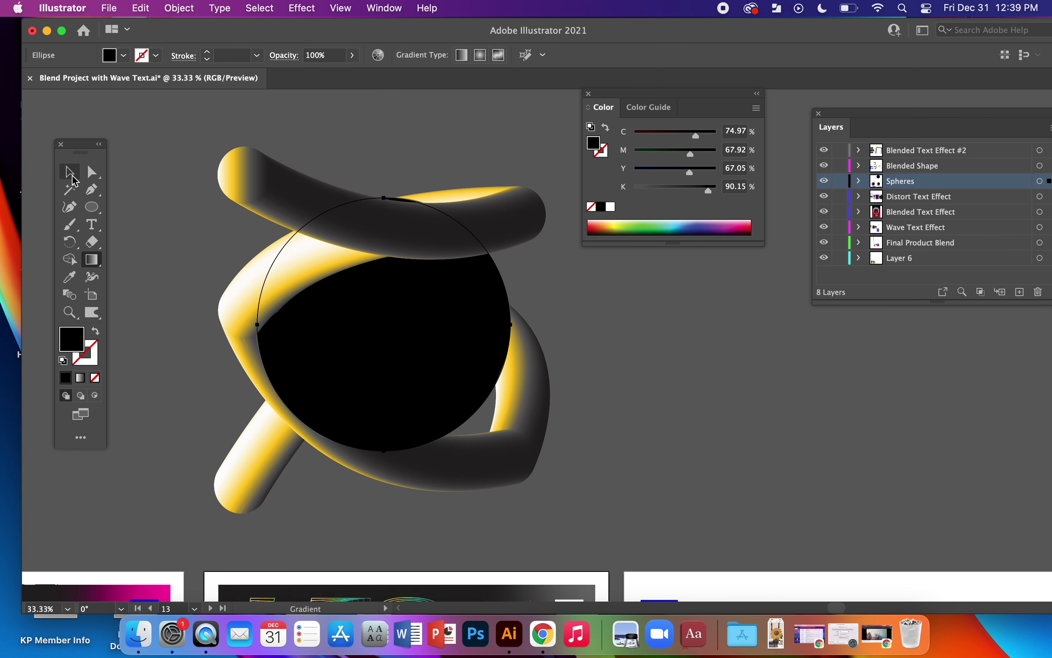
left_click(144, 225)
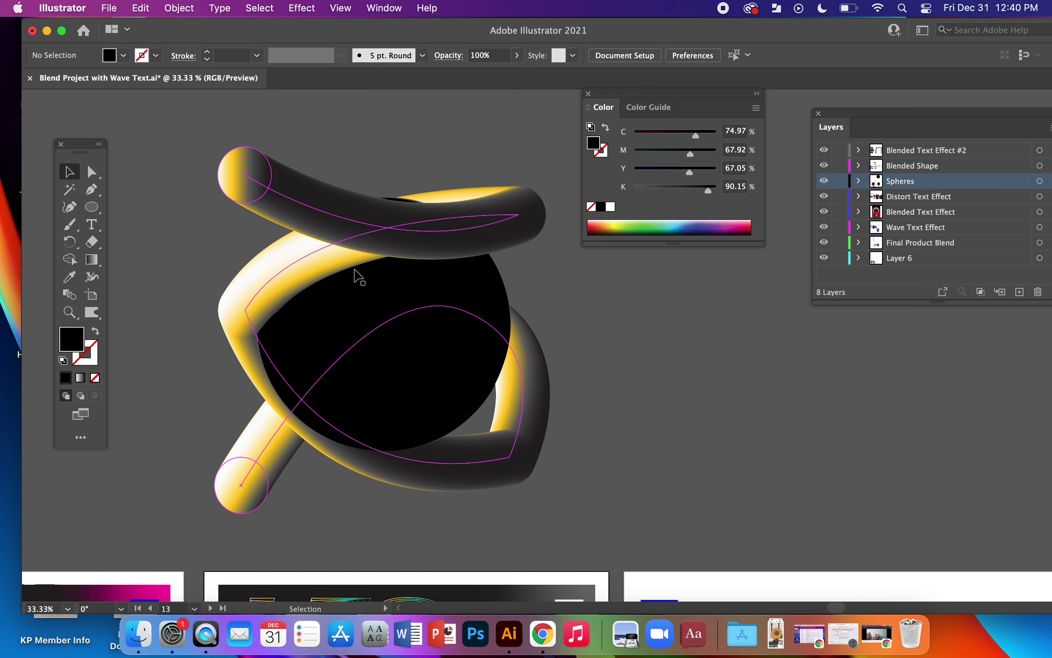
left_click(426, 368)
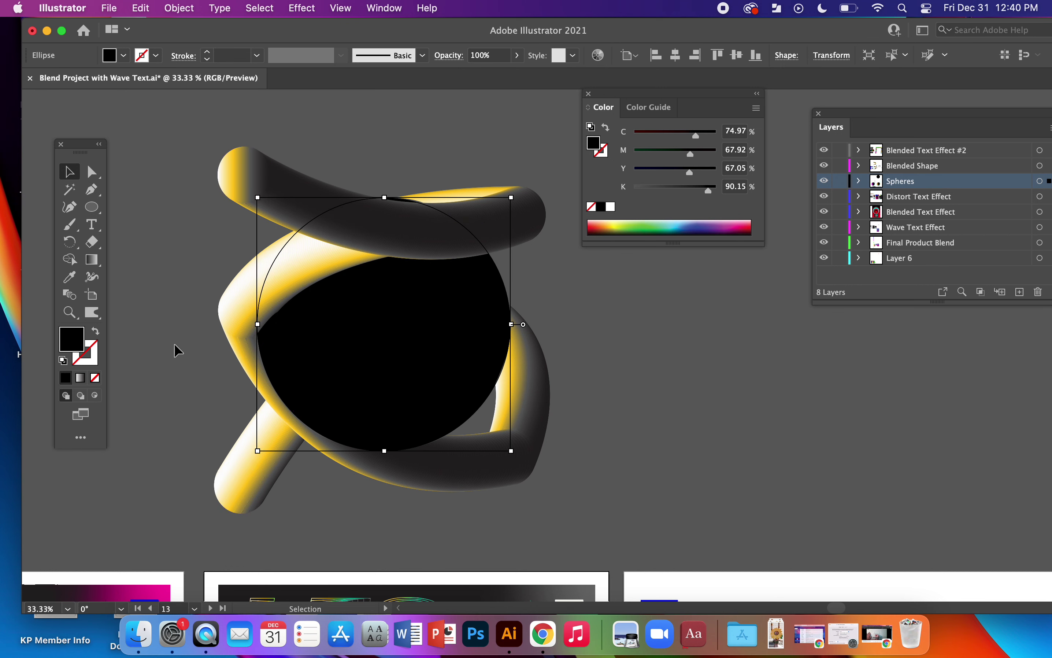
left_click(94, 264)
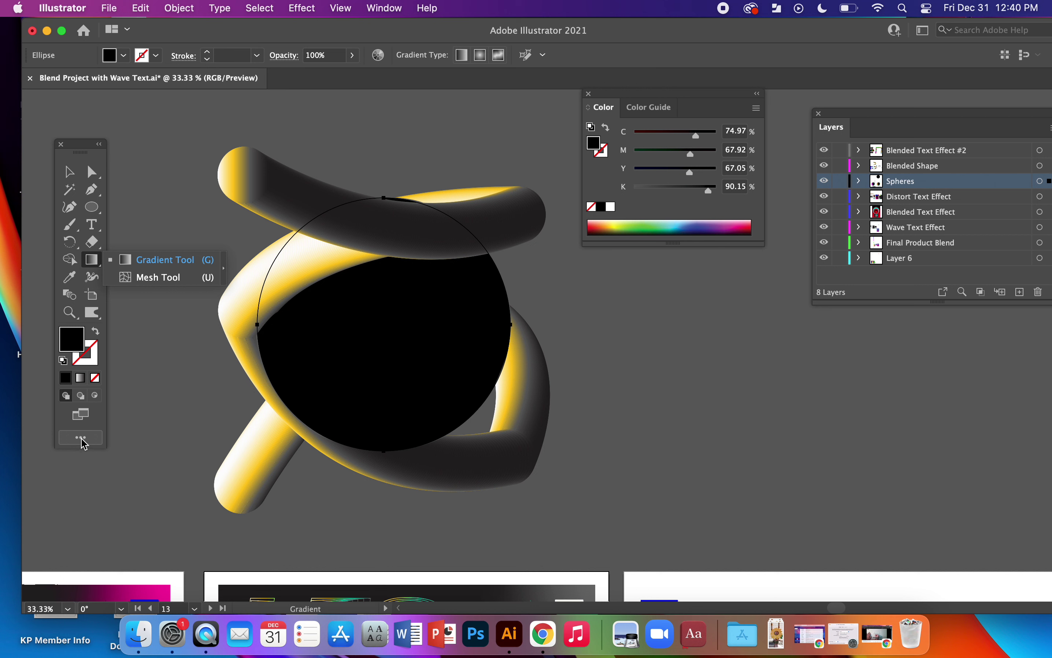
Step: Convert the black circle into a gradient mesh by adding mesh lines, undoing the last two
left_click(134, 278)
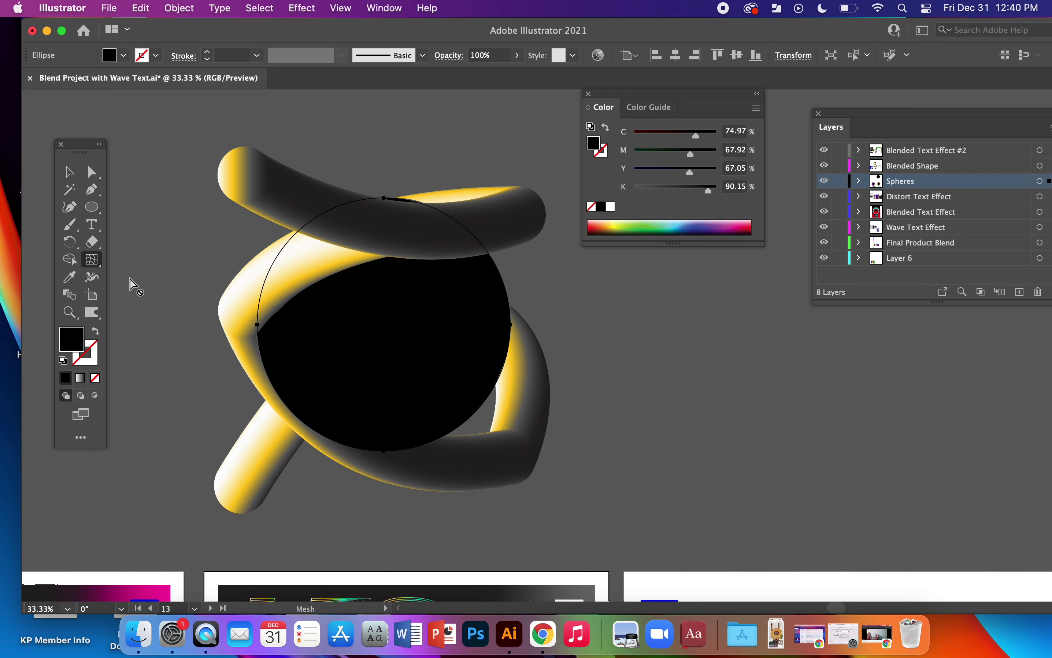
left_click(309, 344)
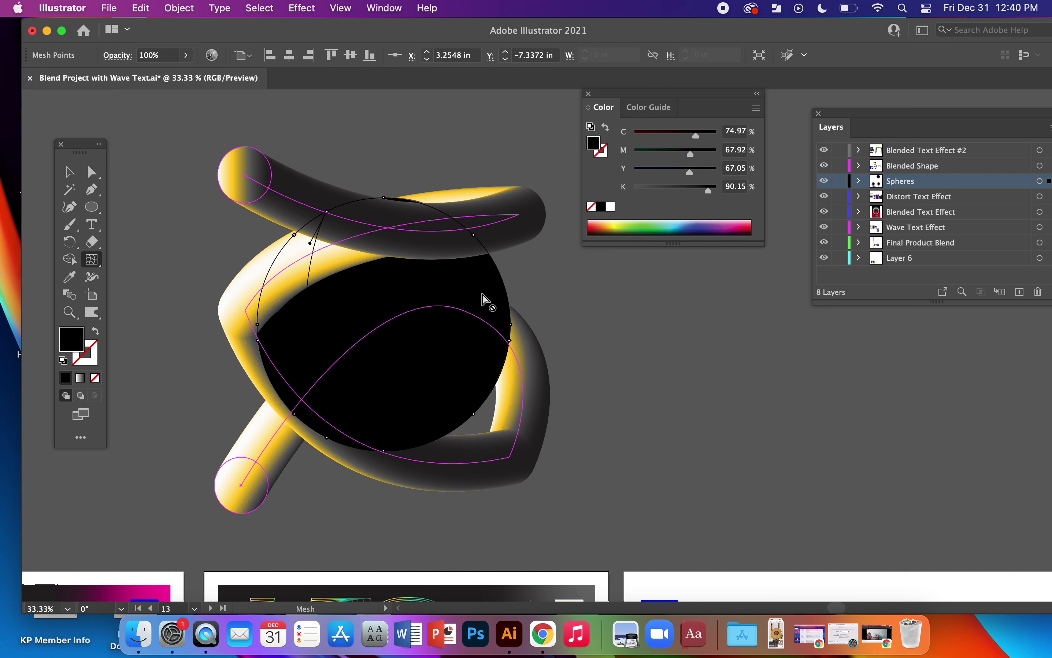
left_click(474, 369)
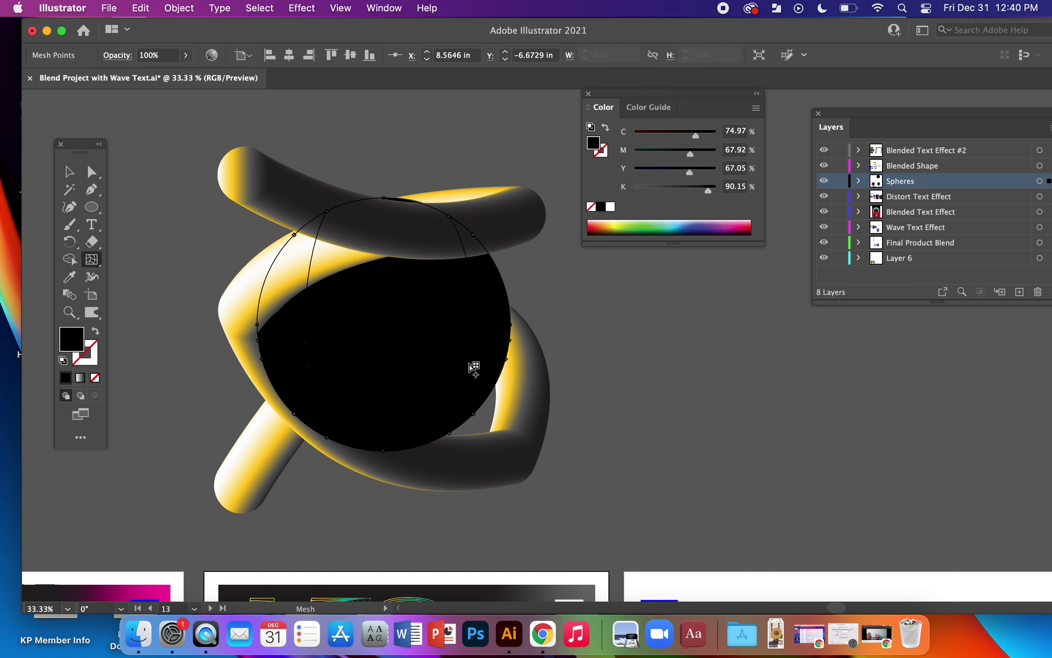
left_click(380, 387)
left_click(347, 300)
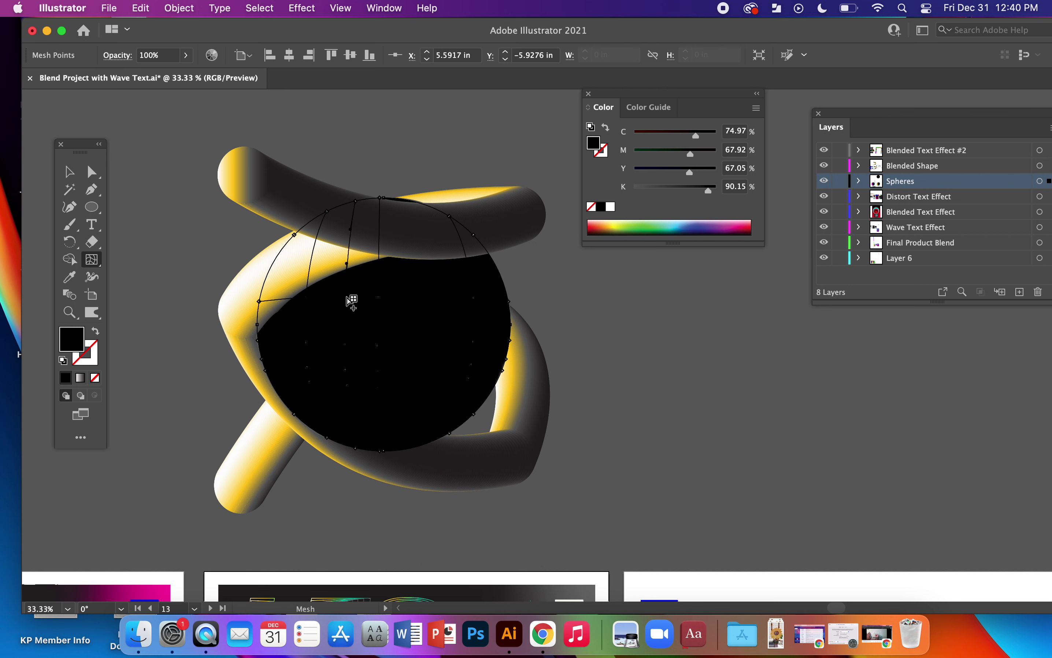
left_click(418, 417)
key("cmd+z")
key("cmd+z")
left_click(97, 178)
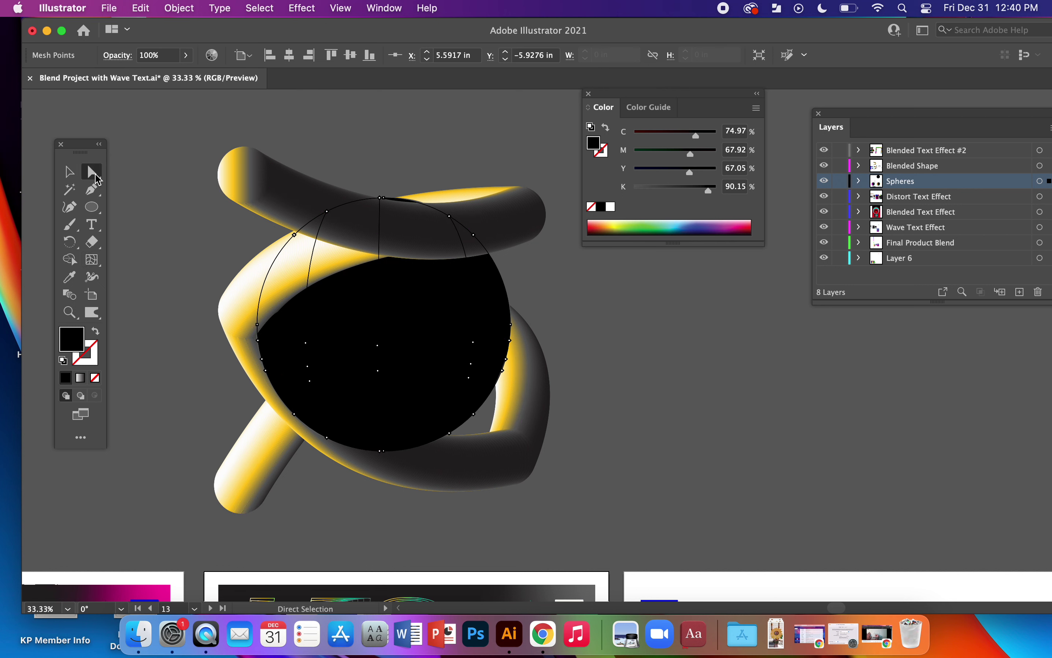
left_click(155, 260)
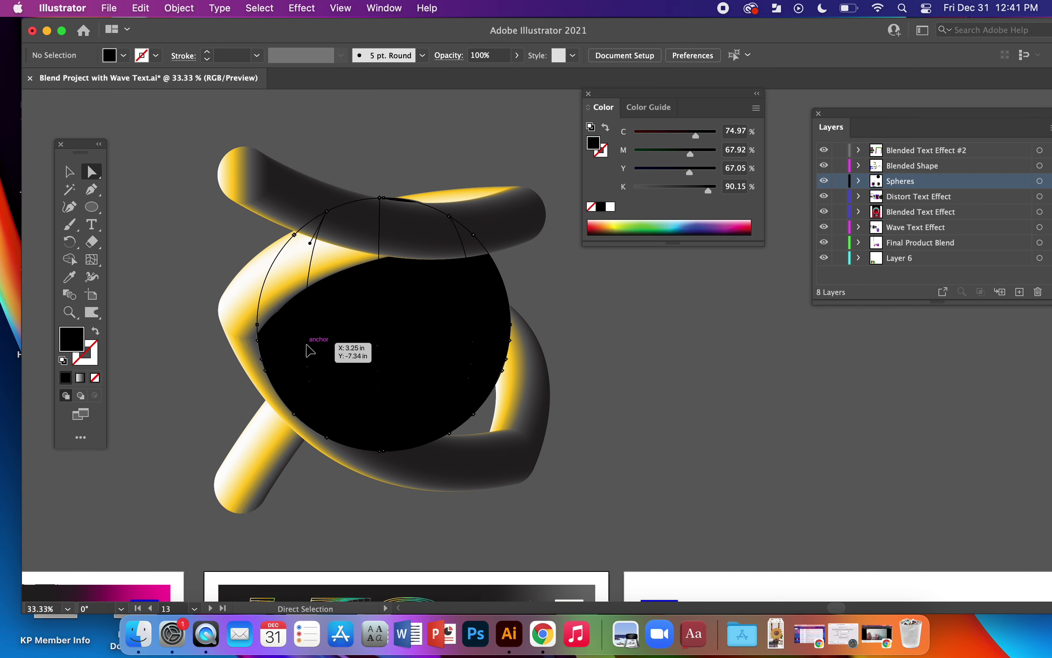
left_click(308, 347)
key("super+equal")
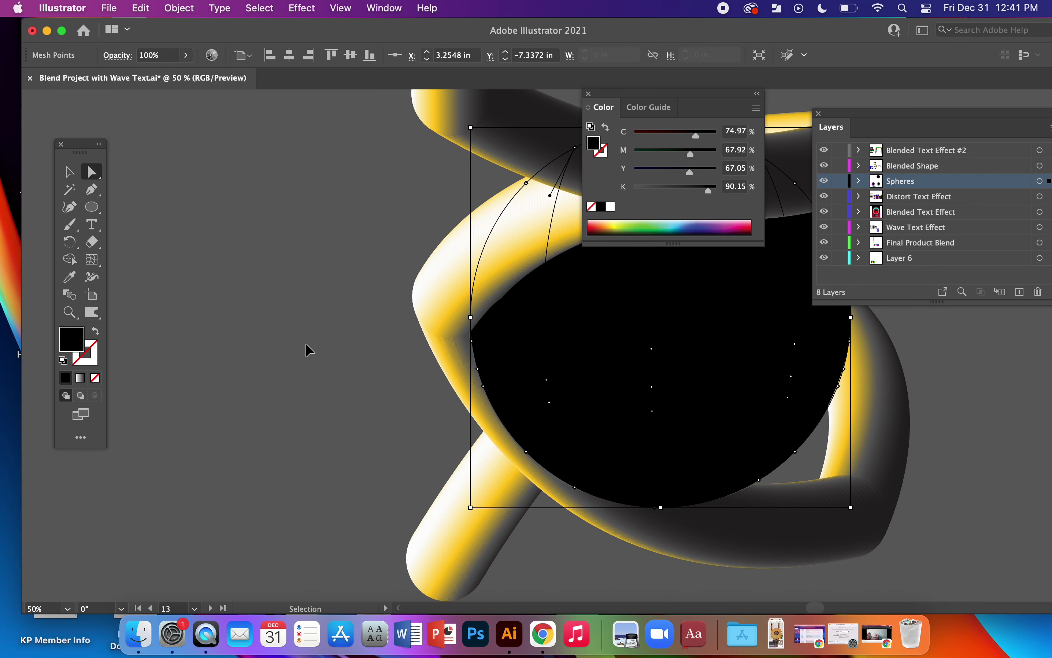
scroll(324, 375, "right", 2)
left_click_drag(324, 375, 207, 373)
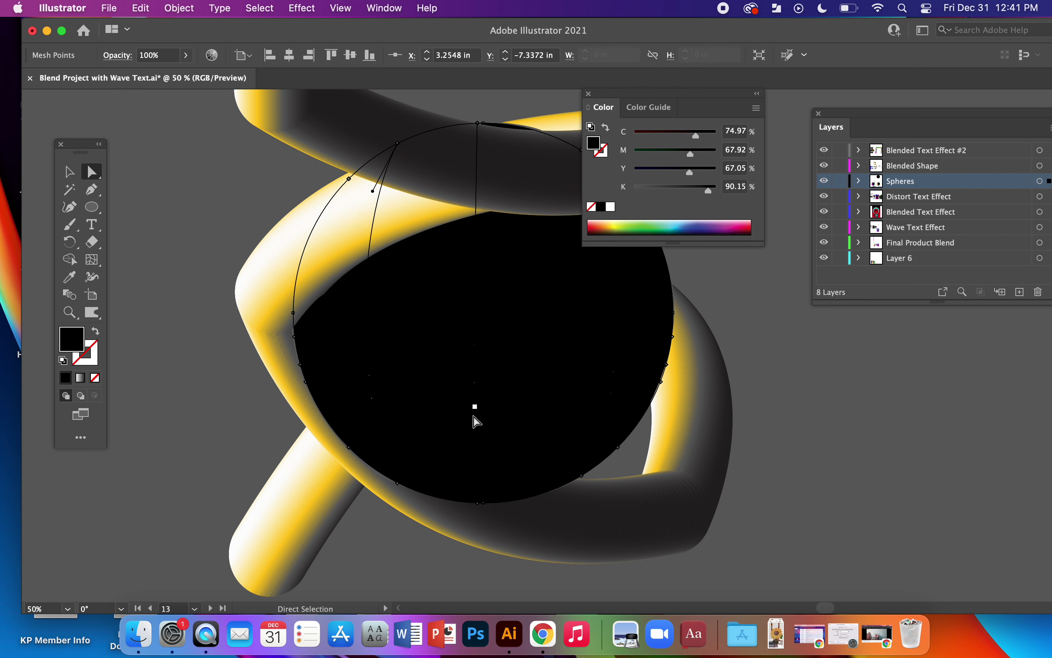
left_click(388, 444, "shift")
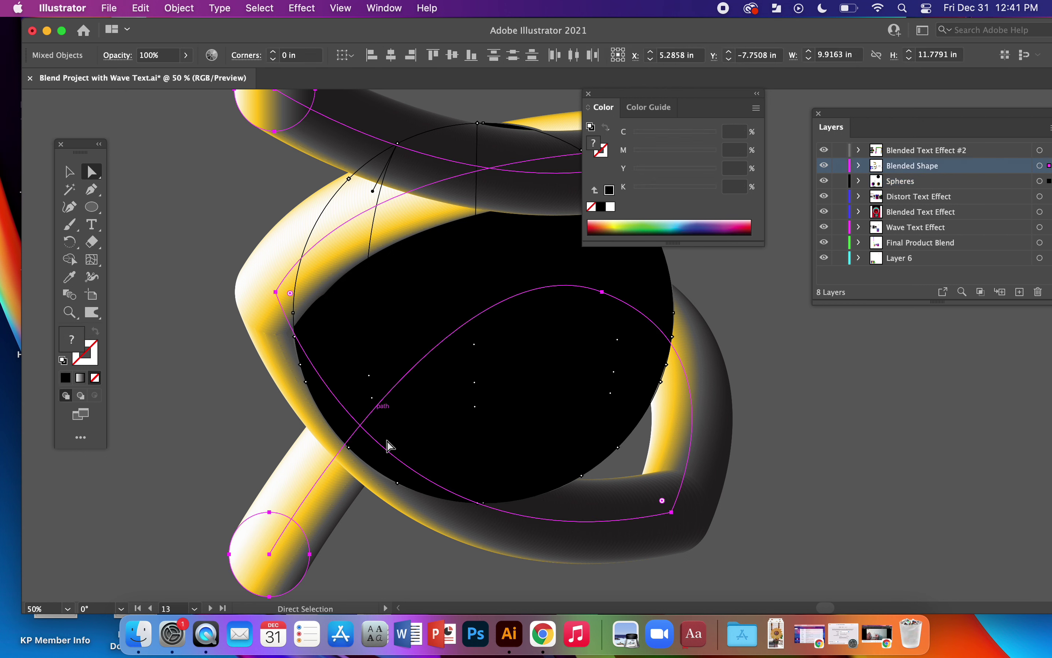
left_click(618, 225)
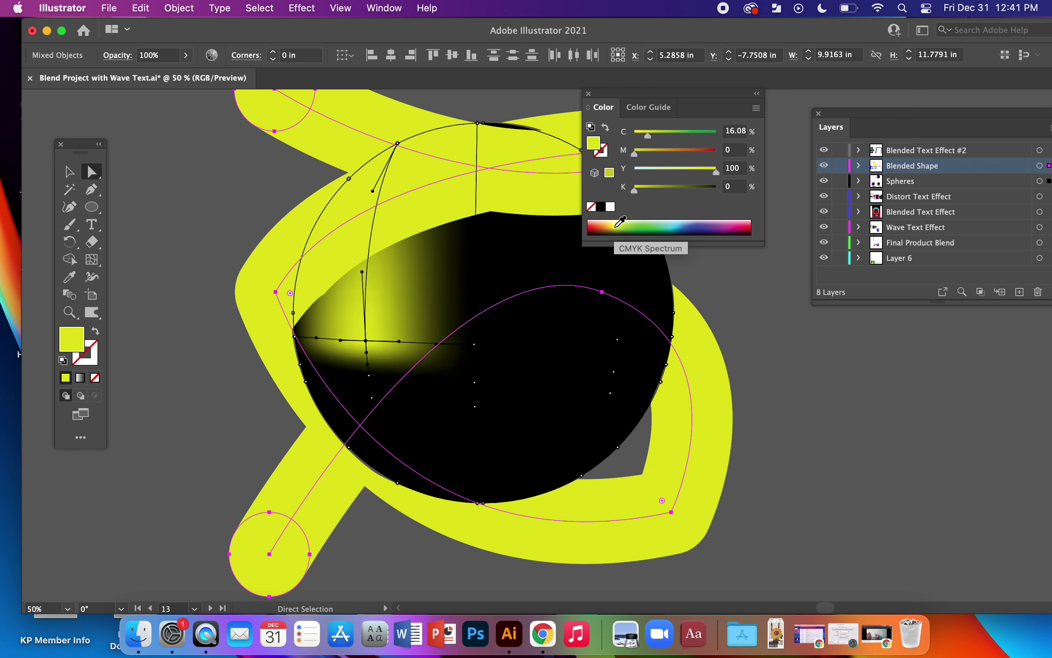
key("super+z")
left_click(754, 453)
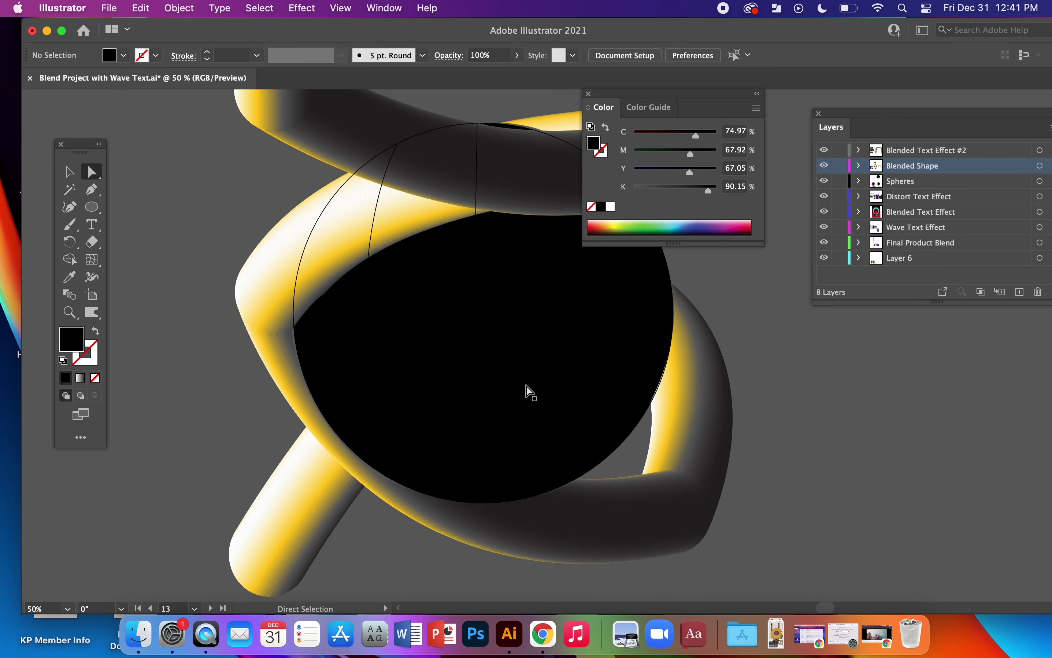
left_click(565, 426)
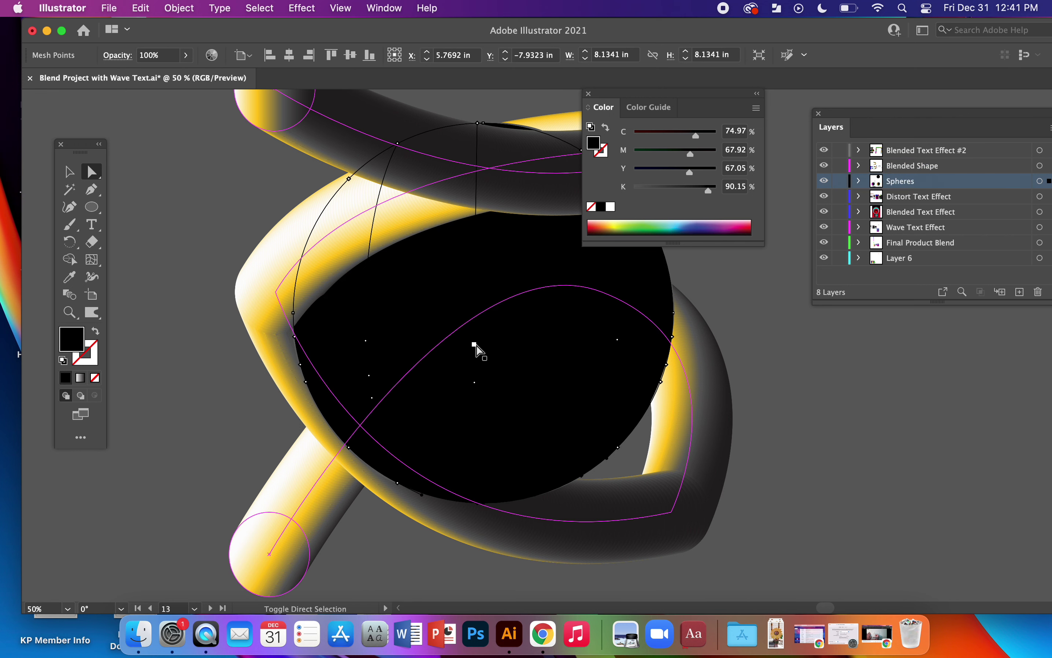
left_click(366, 342)
left_click(619, 223)
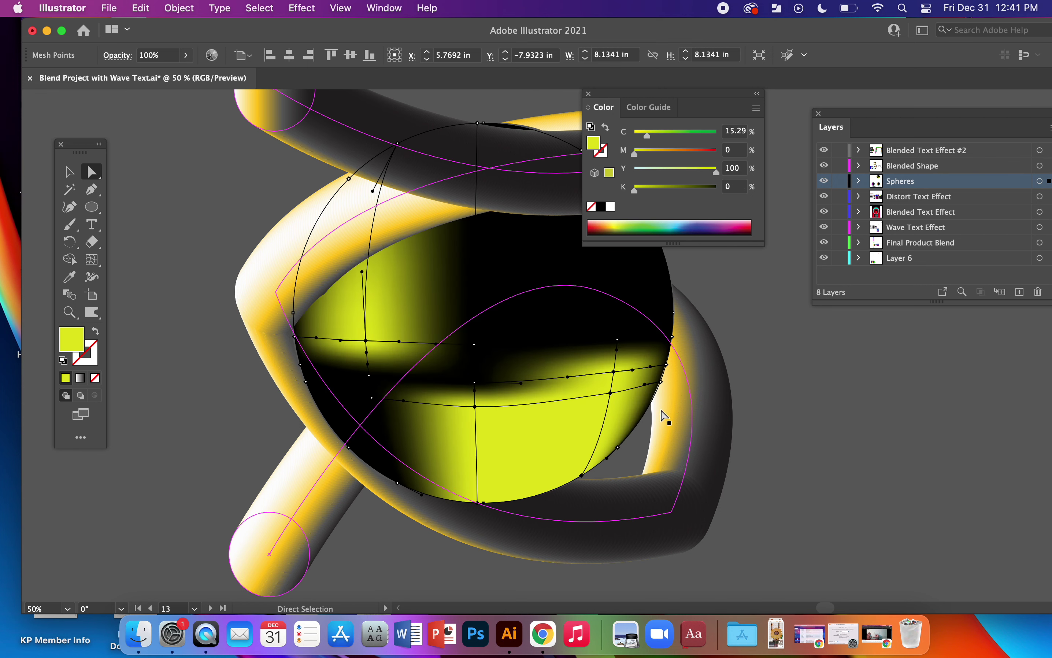
key("super+z")
key("super+z")
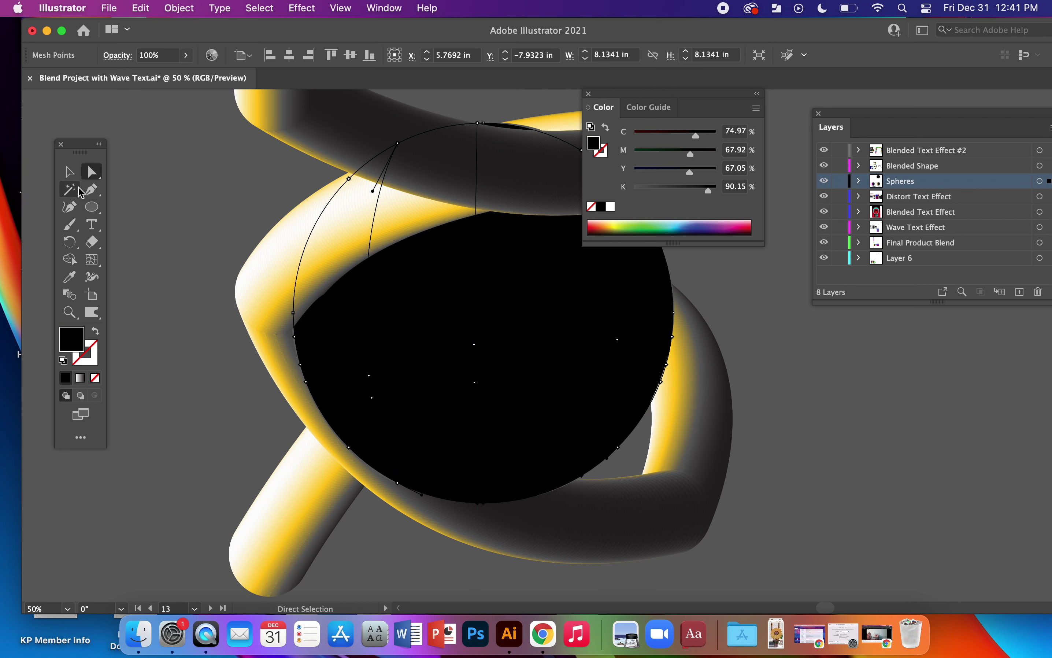
left_click(68, 172)
left_click(155, 201)
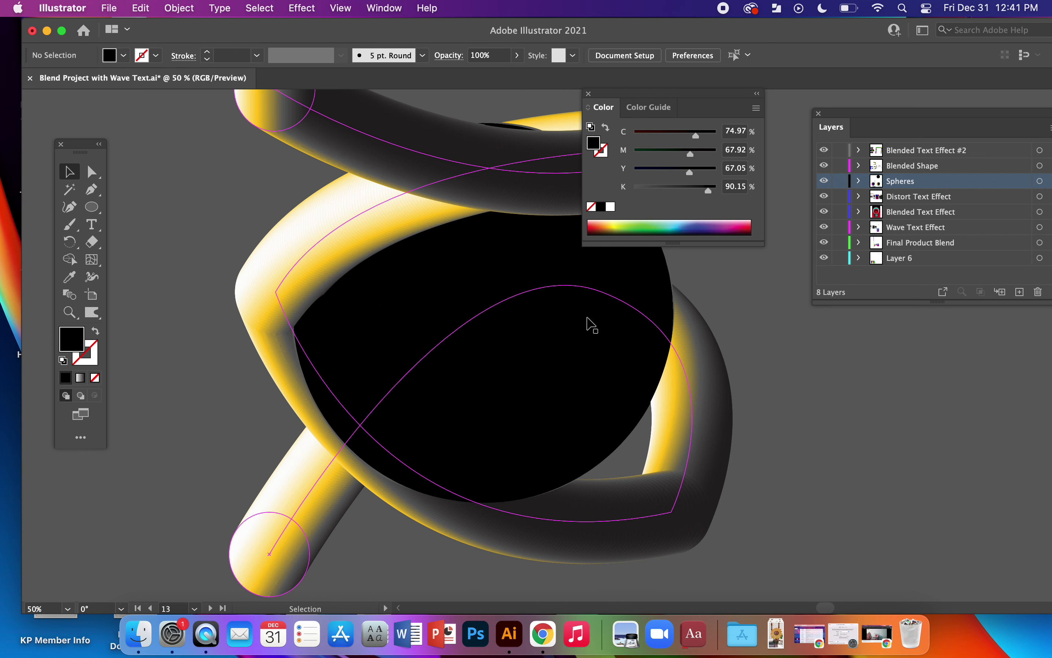
Step: Move the black sphere mesh onto a new Layer 9 and lock the Spheres layer
scroll(606, 399, "right", 5)
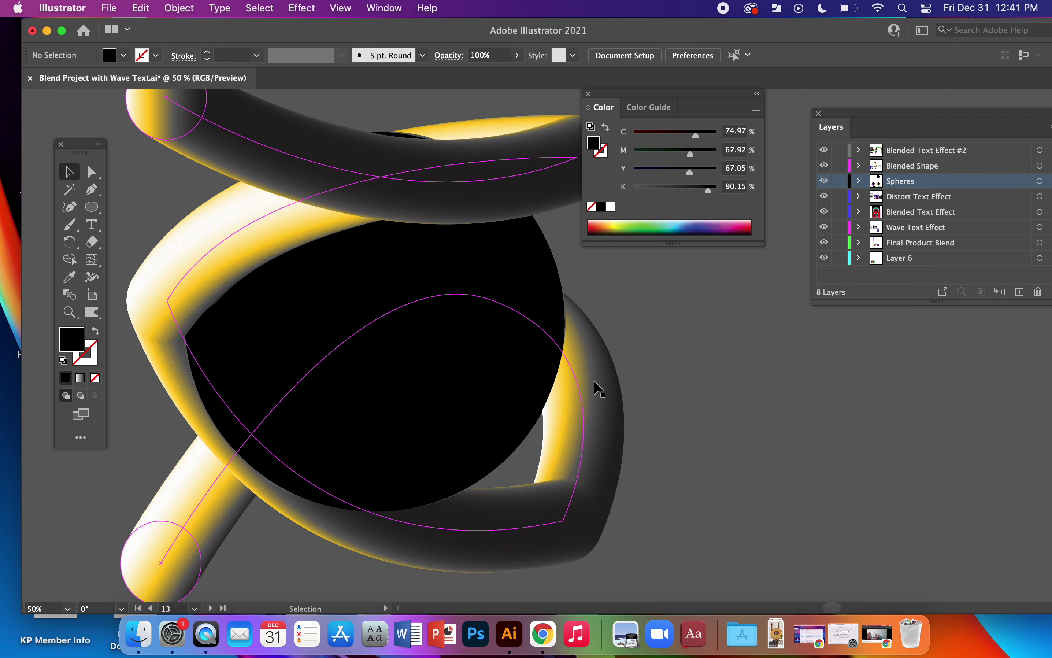
left_click(504, 406)
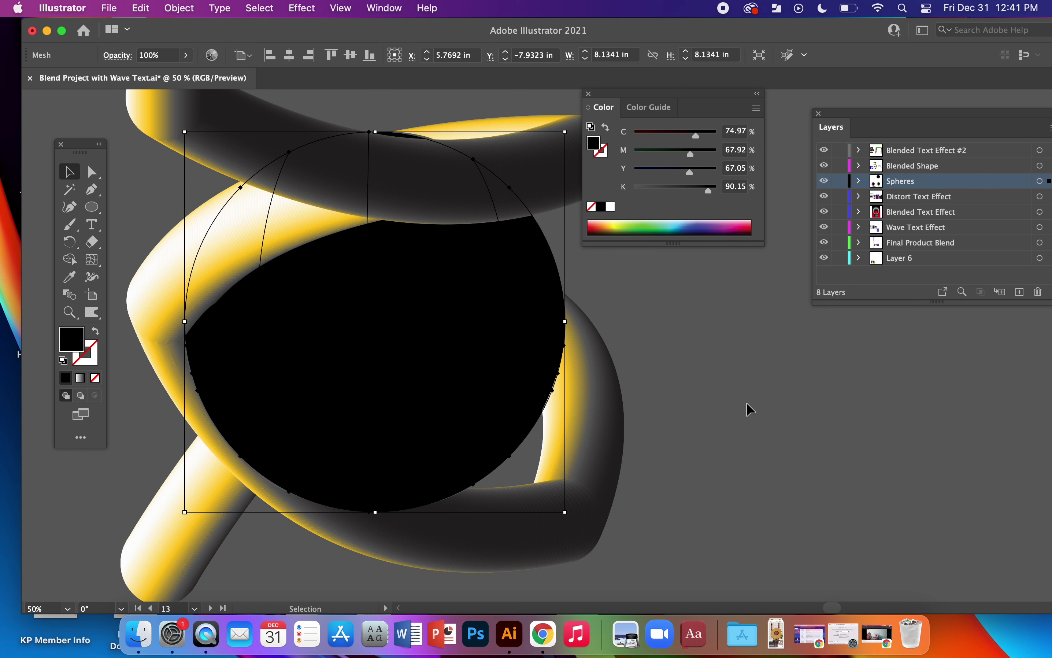
key("Delete")
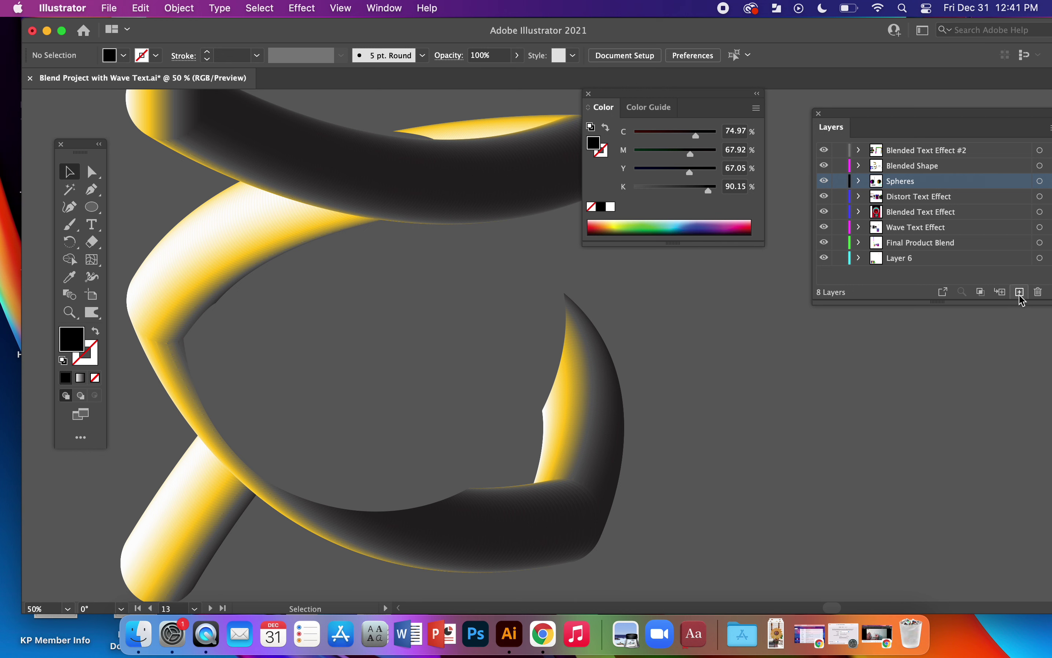
left_click(1019, 292)
left_click(913, 199)
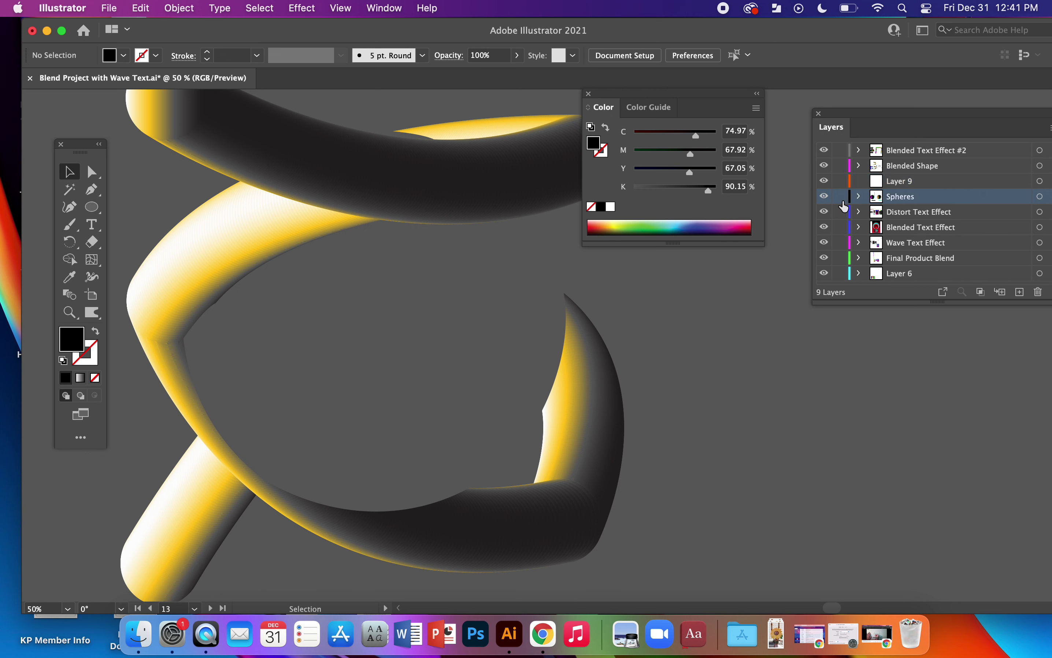
left_click(884, 183)
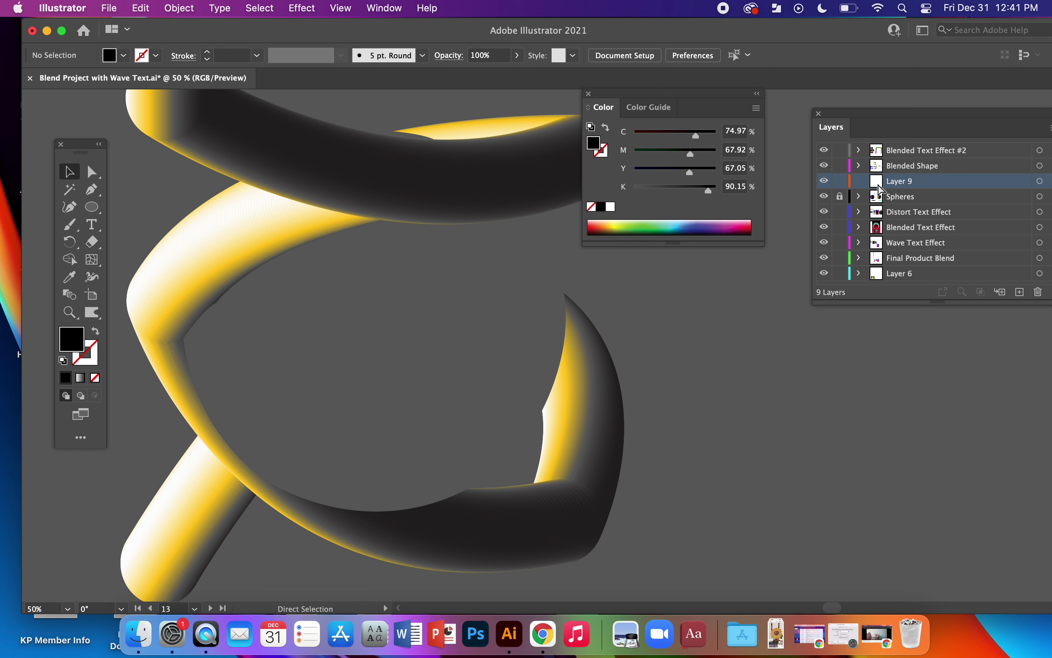
key("super+v")
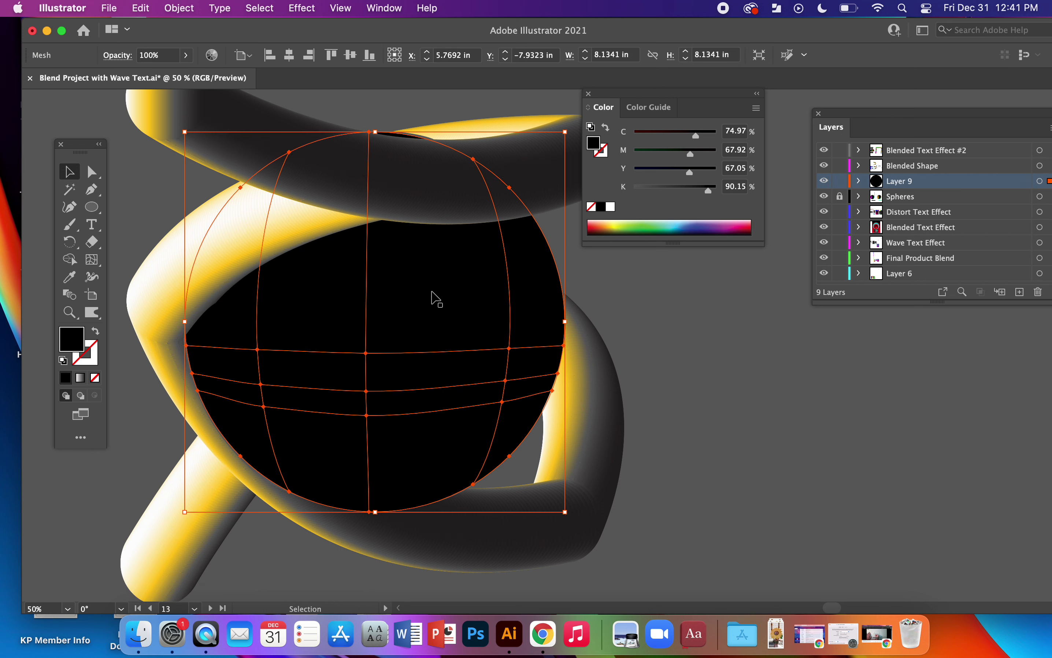
Step: Lock Blended Text Effect #2, Blended Shape, and Distort Text Effect through Layer 6, then reselect the sphere
left_click(840, 165)
left_click(841, 150)
left_click_drag(840, 211, 839, 274)
left_click(622, 324)
left_click(354, 318)
scroll(496, 350, "up", 2)
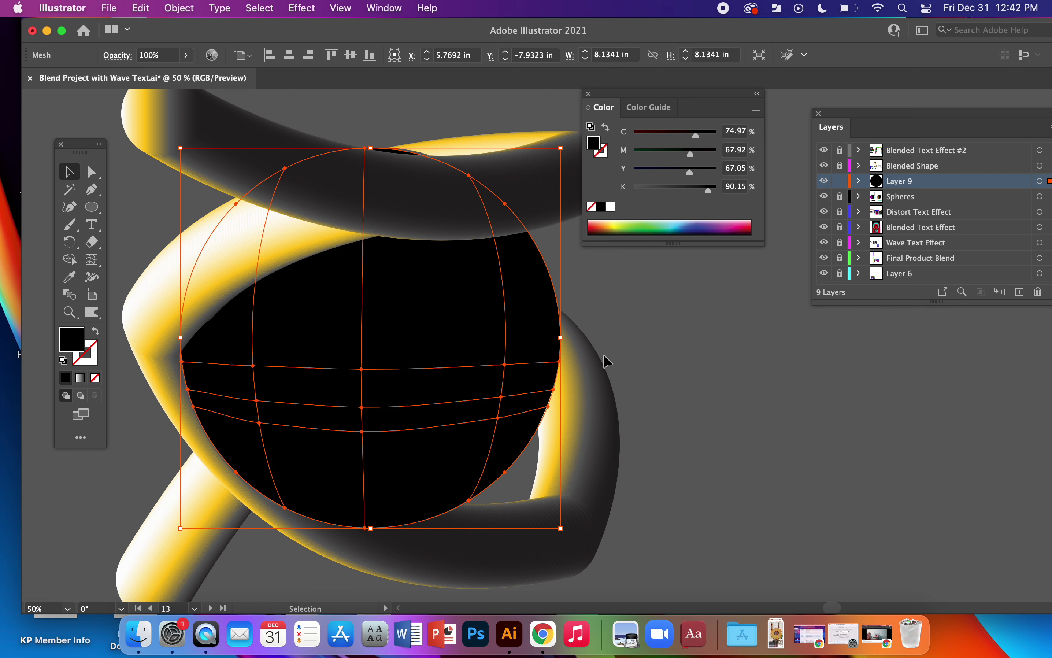
Step: Select the sphere's left-side mesh points and colour them olive from the tubes' yellow gradient
left_click(674, 359)
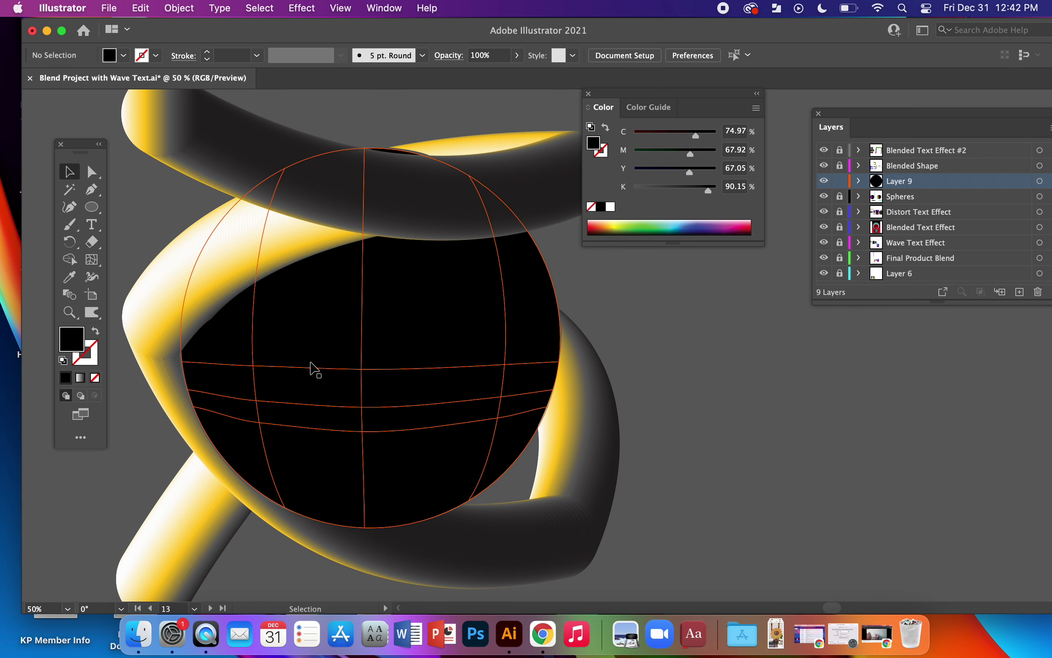
left_click(94, 167)
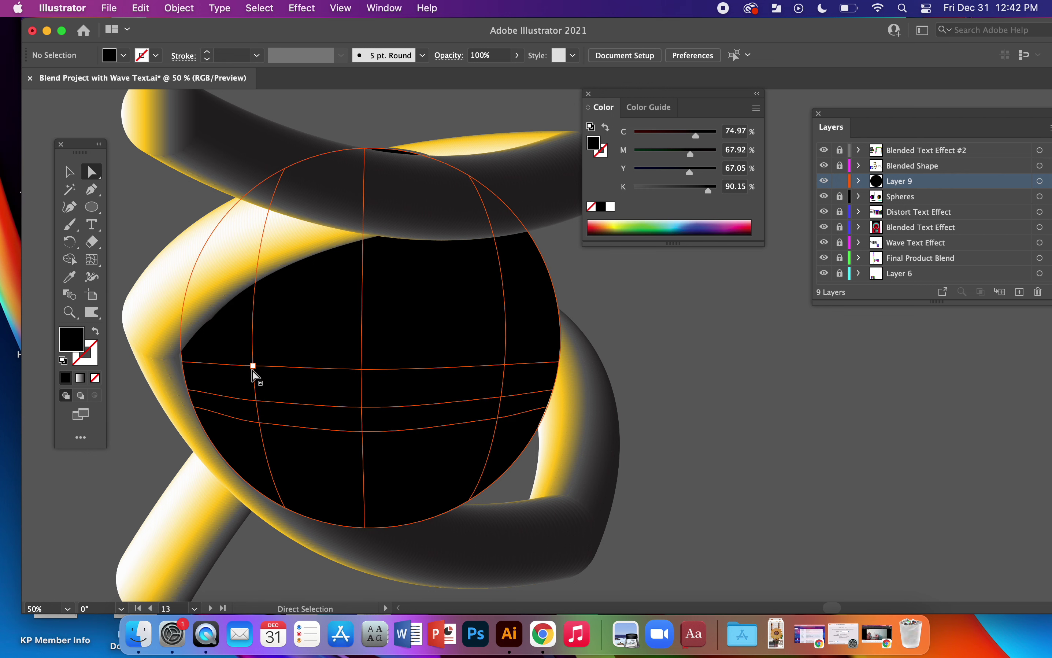
left_click(253, 368)
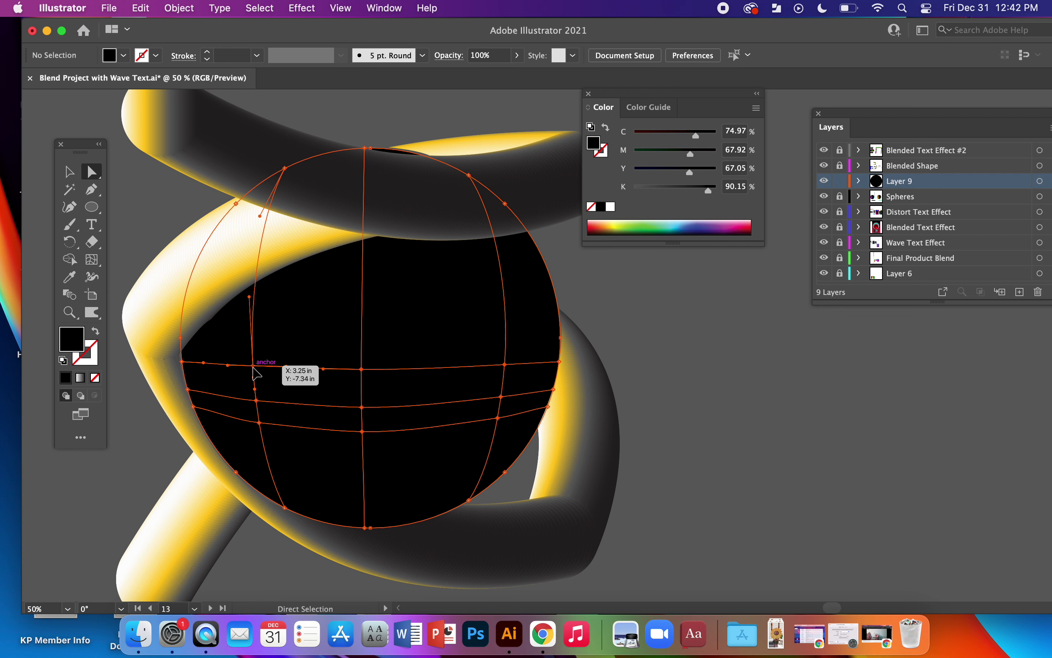
left_click(257, 400)
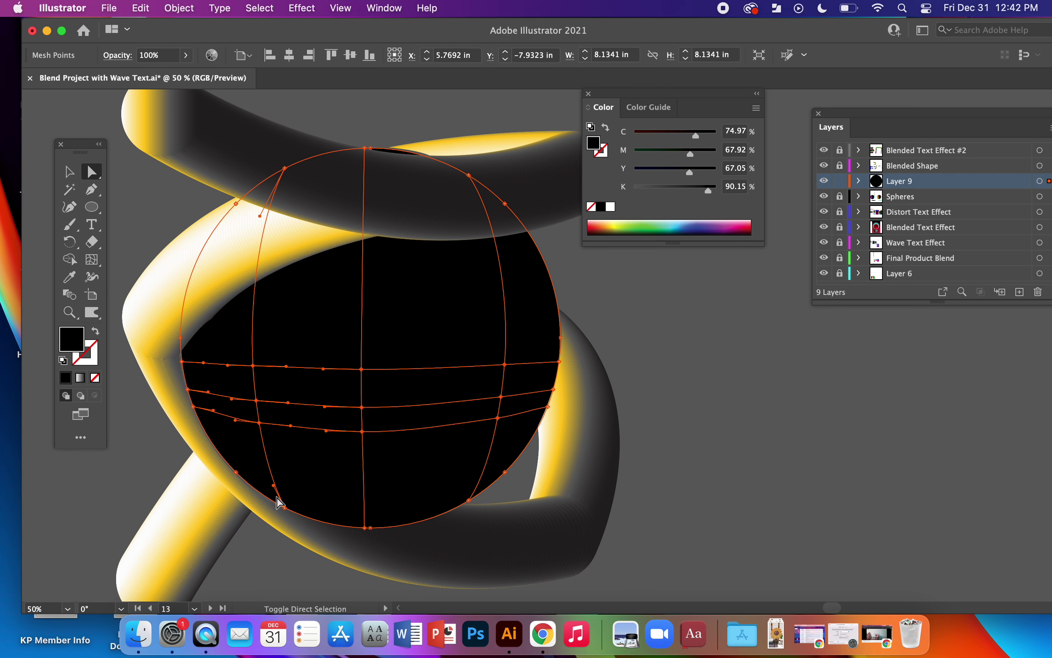
left_click(284, 507)
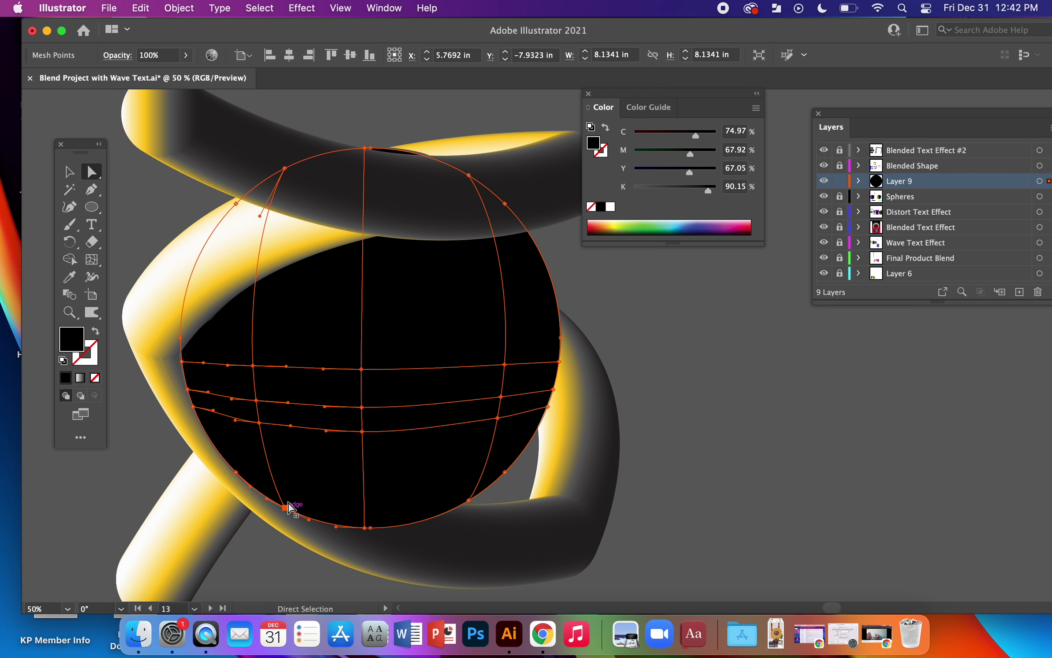
key("i")
left_click(166, 324)
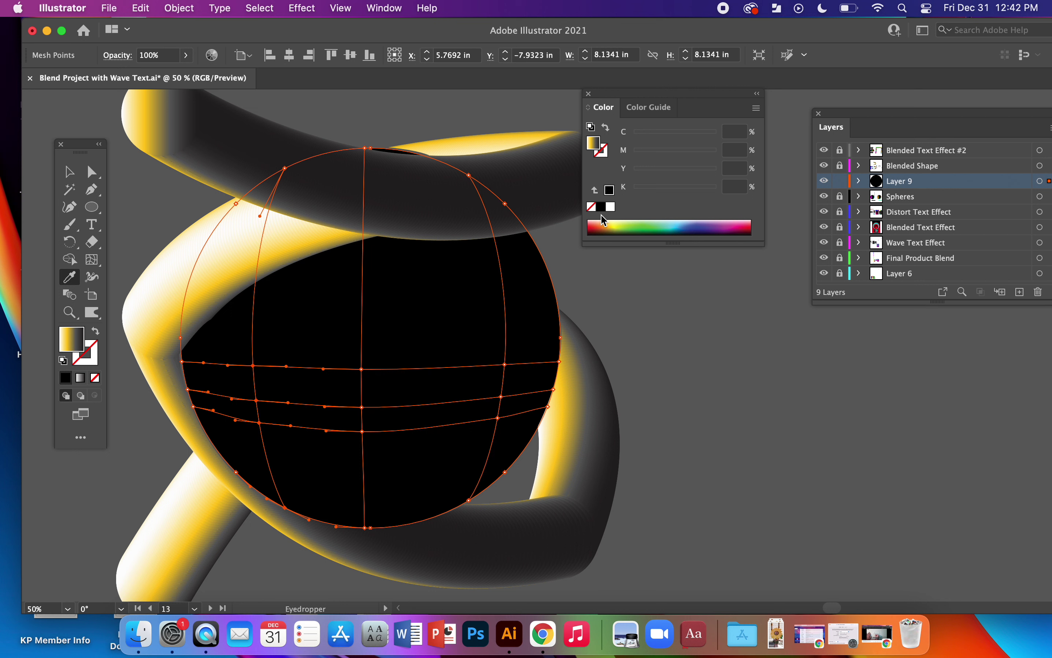
left_click(614, 229)
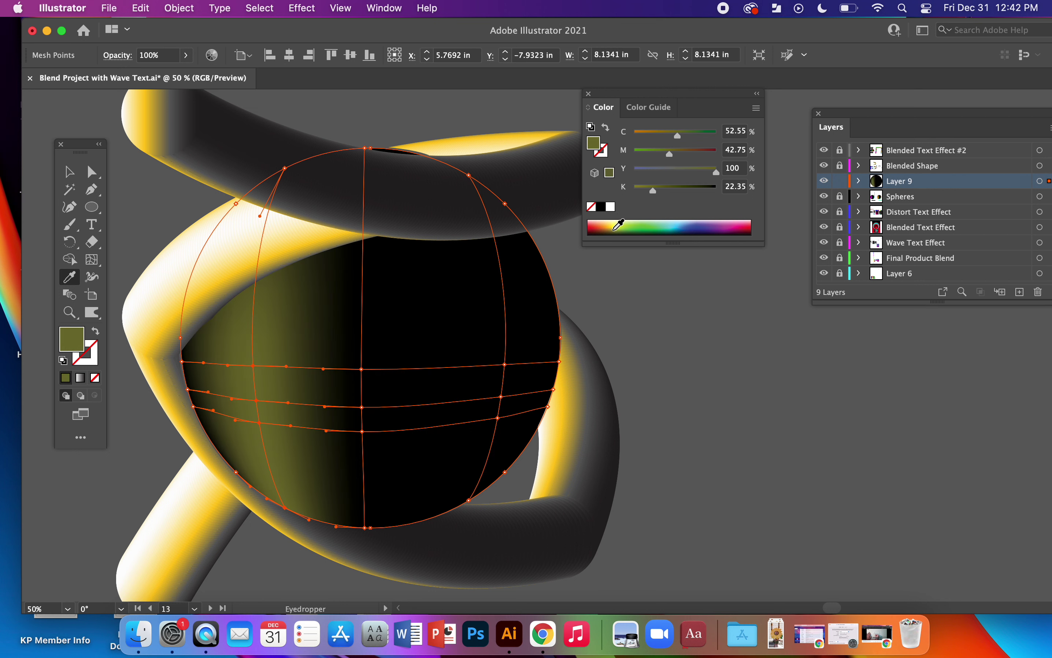
left_click(615, 229)
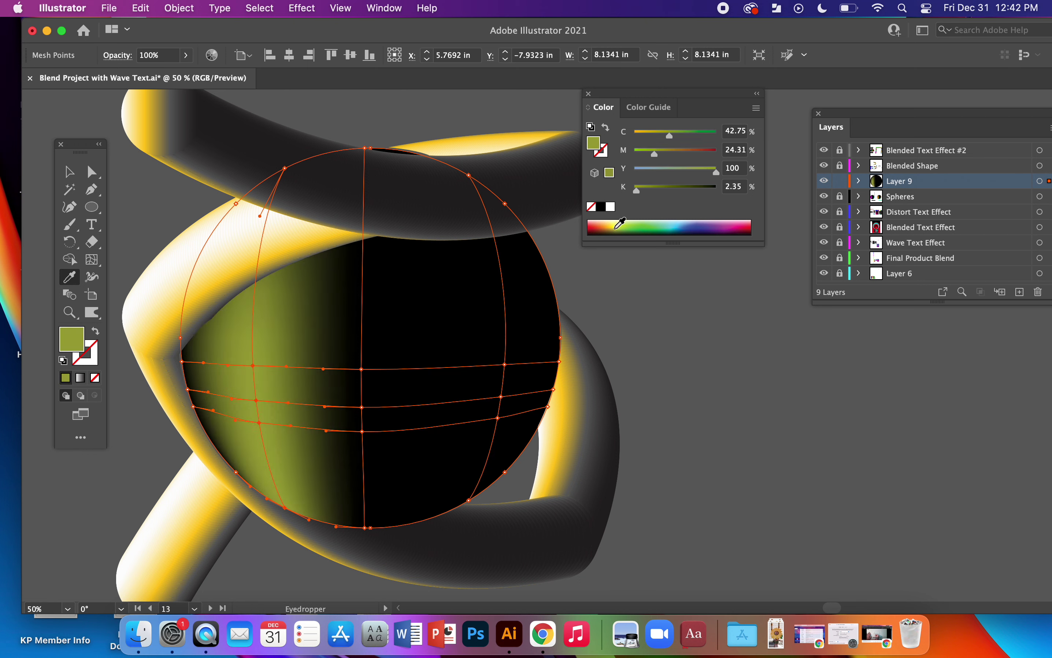
Step: Select the sphere's right-side mesh points and shade them deep green
left_click(92, 171)
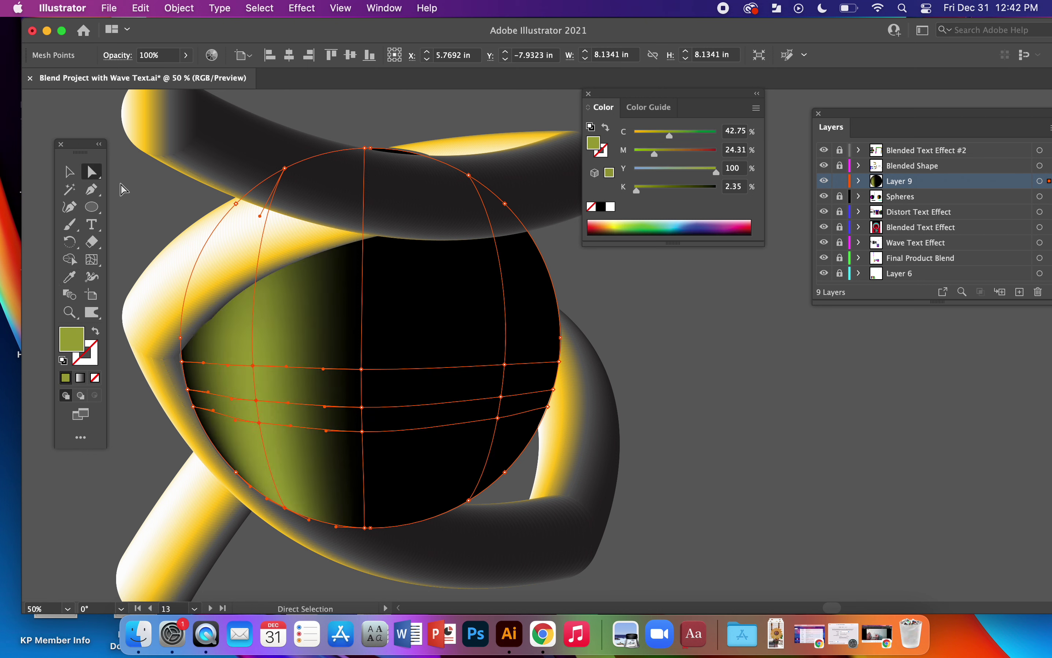
left_click(154, 185)
left_click(488, 389)
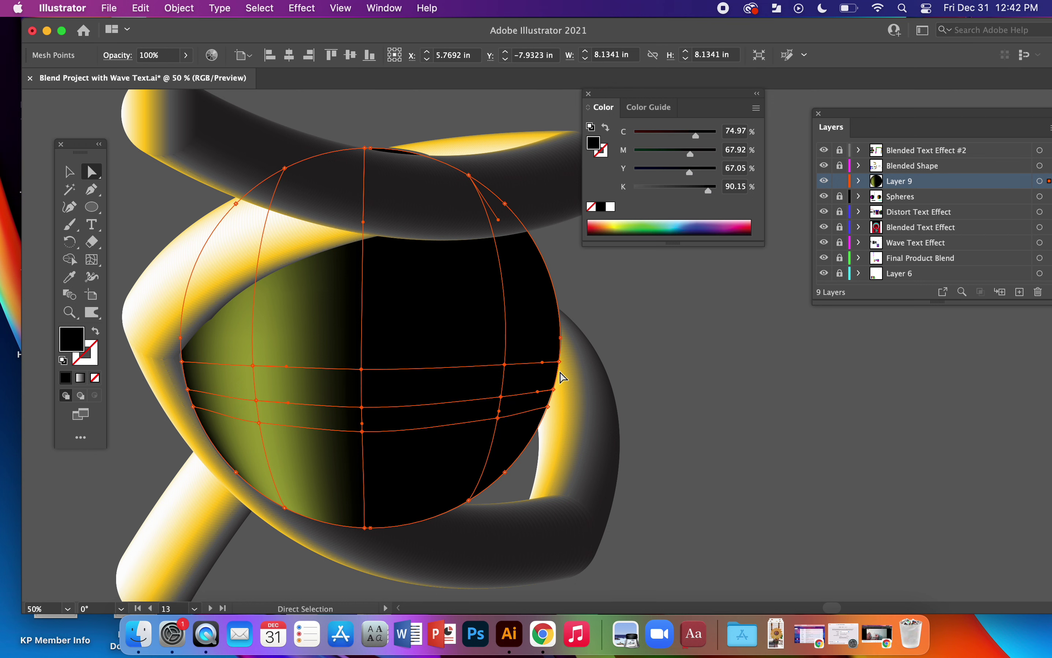
left_click(591, 337)
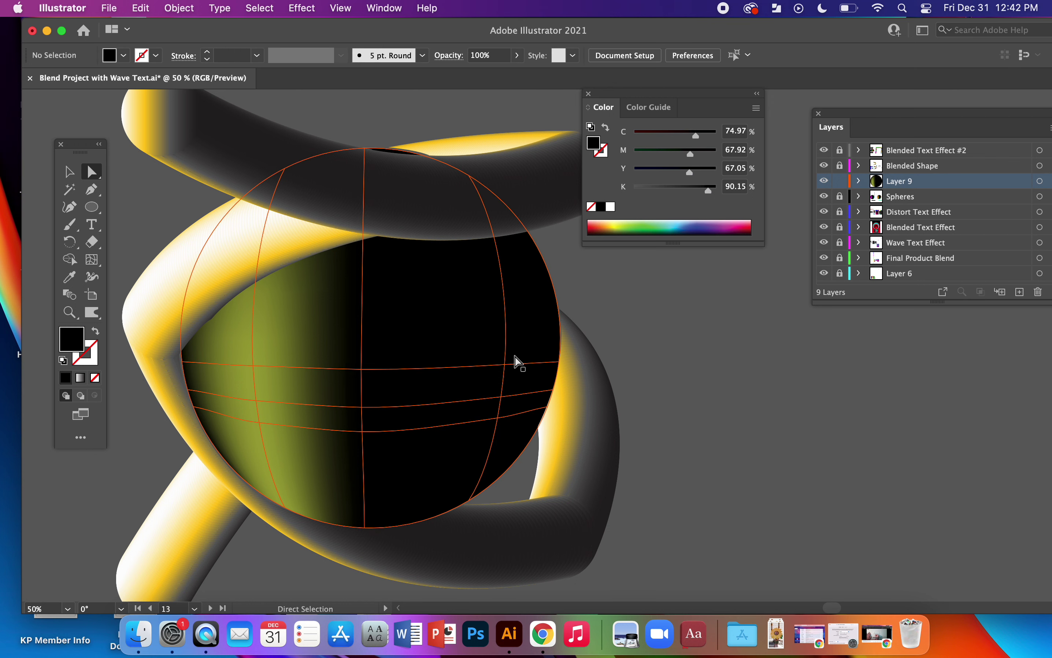
left_click(502, 365)
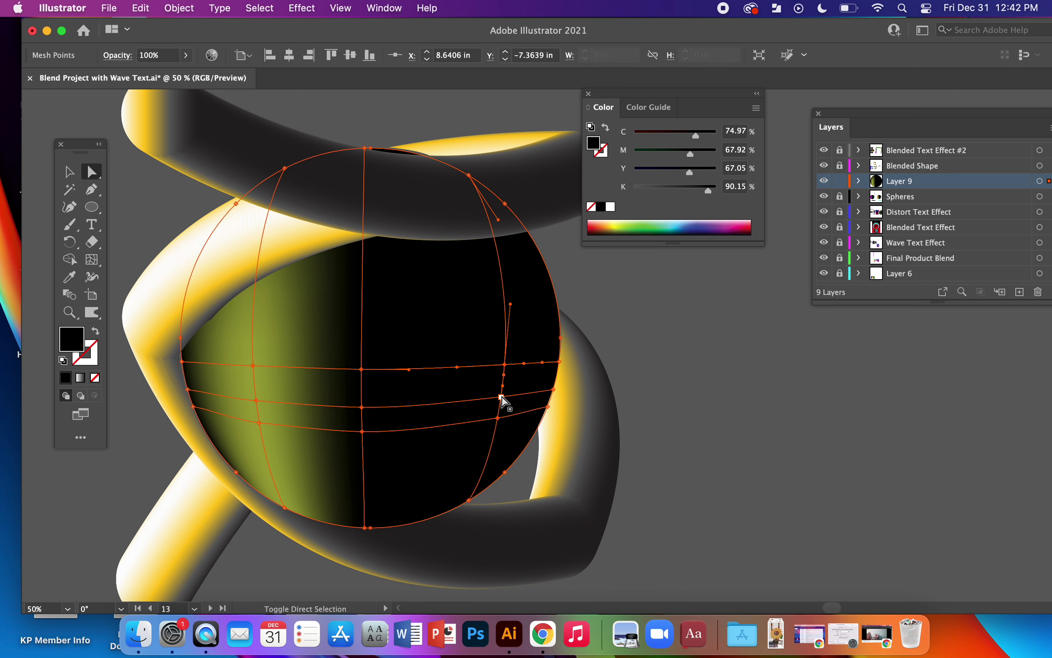
left_click(502, 414)
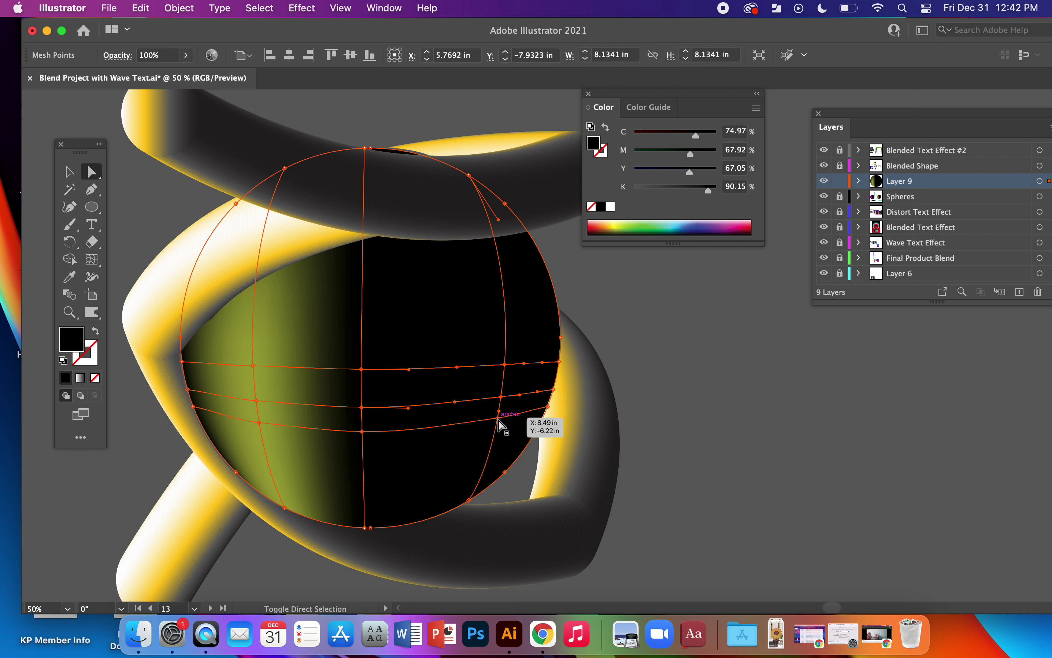
left_click(469, 501)
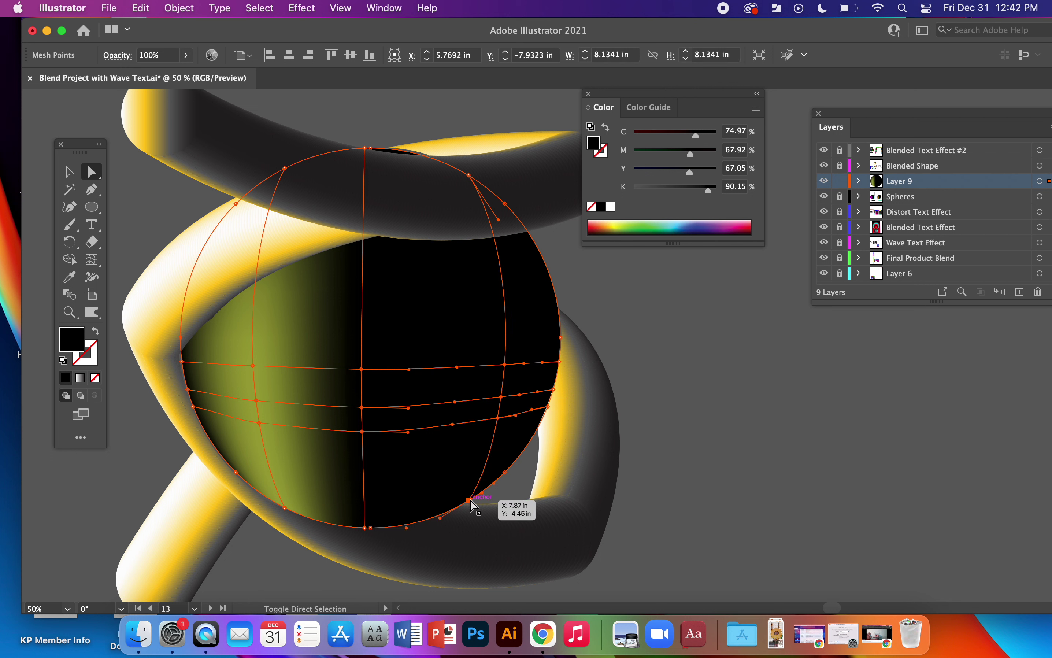
left_click(548, 406)
left_click(559, 361)
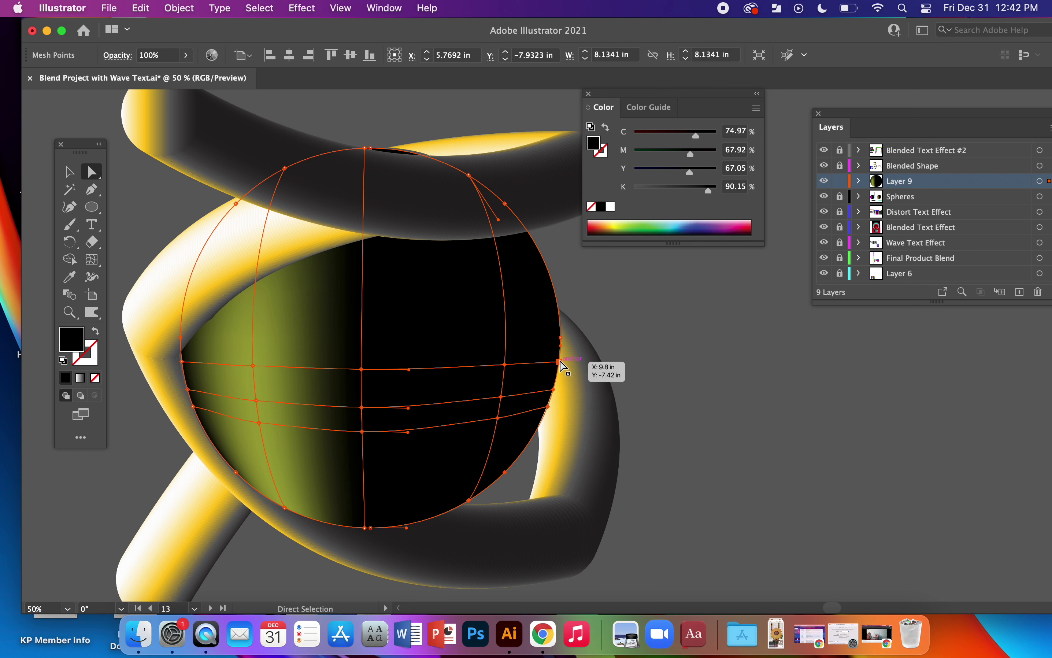
left_click(637, 227)
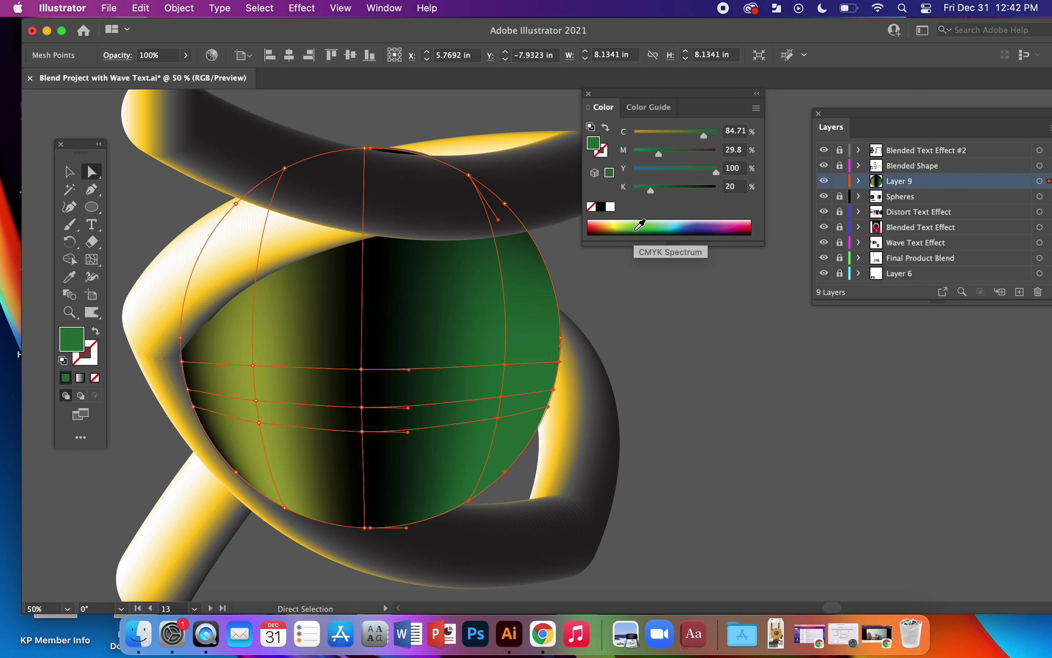
left_click(638, 230)
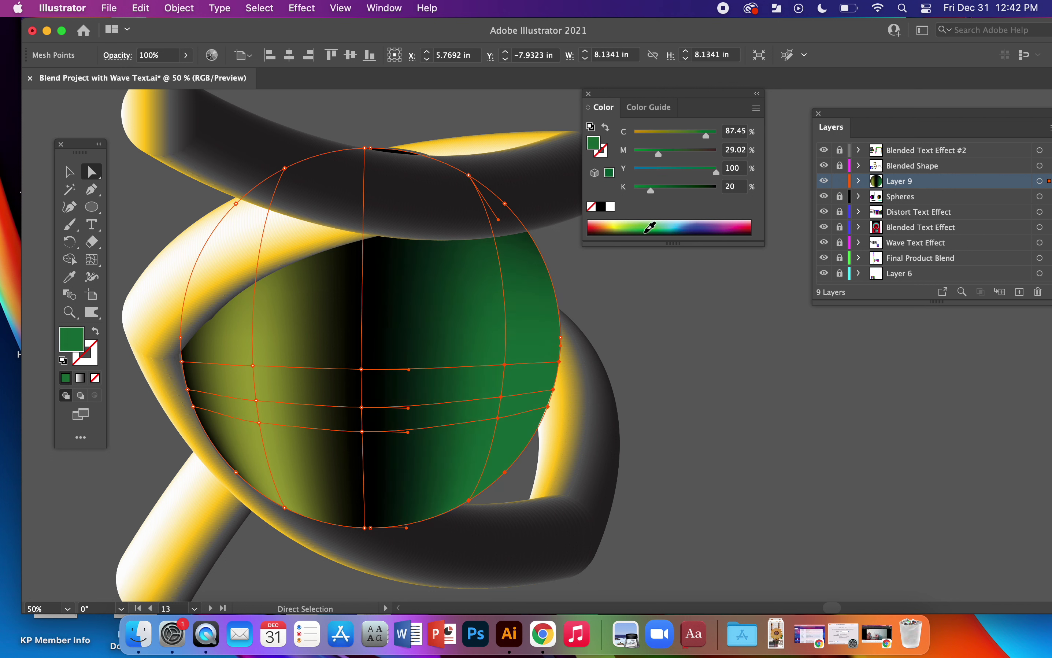
left_click(646, 232)
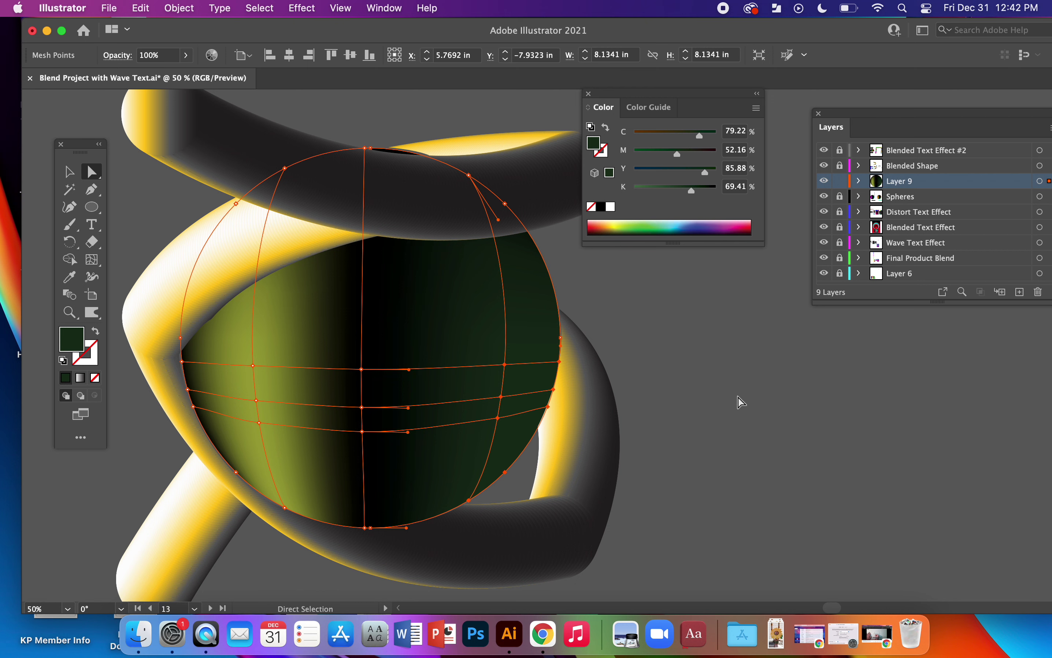
left_click(83, 118)
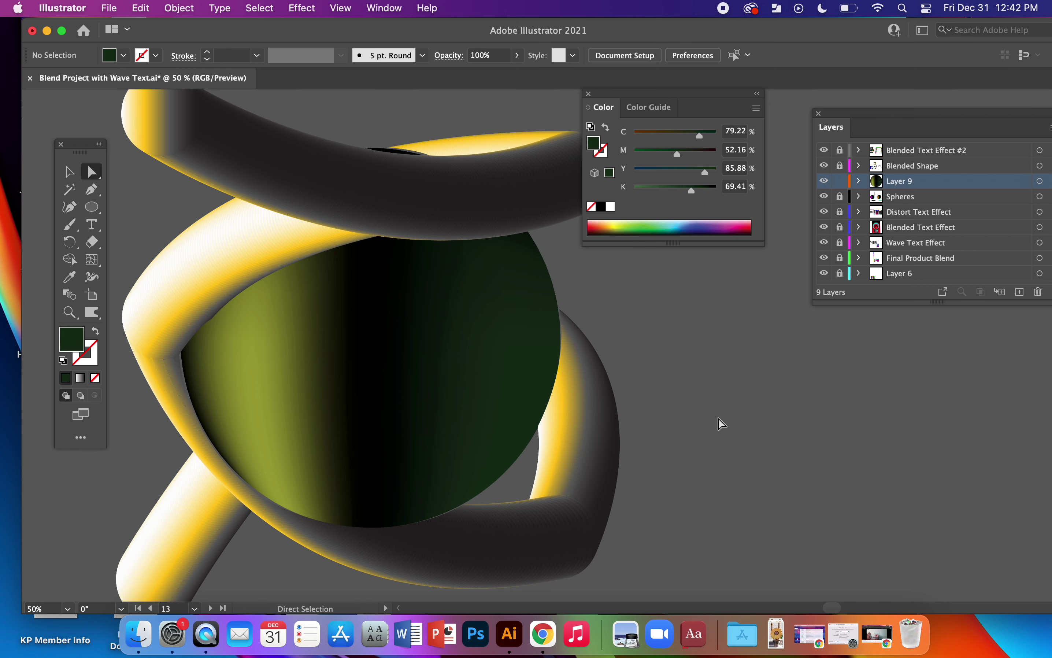
key("super+minus")
key("super+minus")
Step: Colour the two lower-middle mesh points, trying navy and violet-blue before settling on purple
key("super+equal")
key("super+equal")
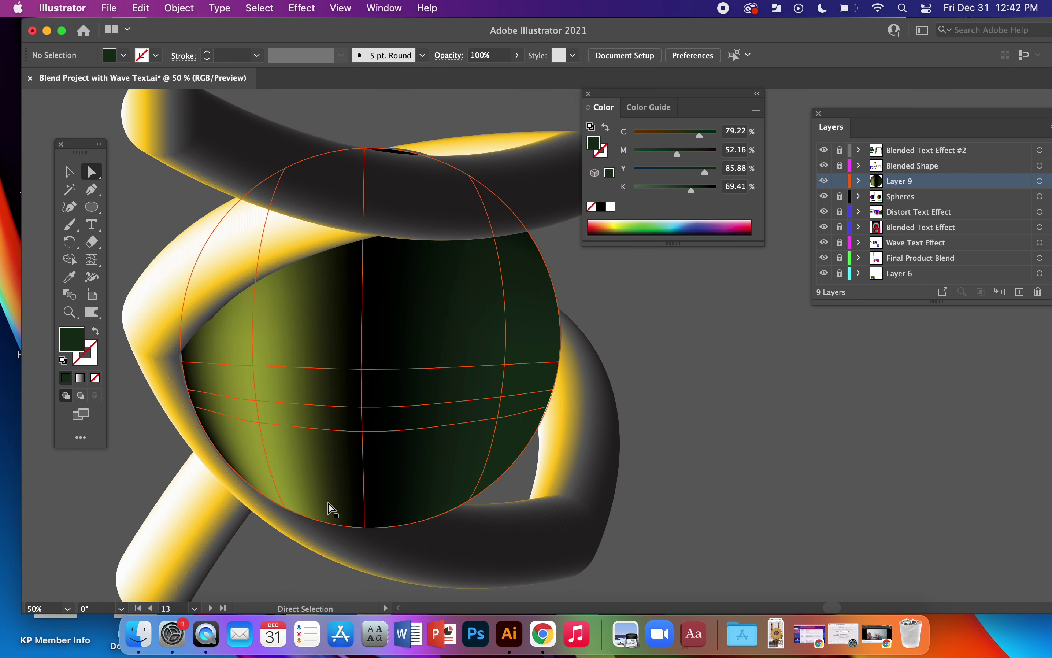
left_click(366, 527)
left_click(362, 433)
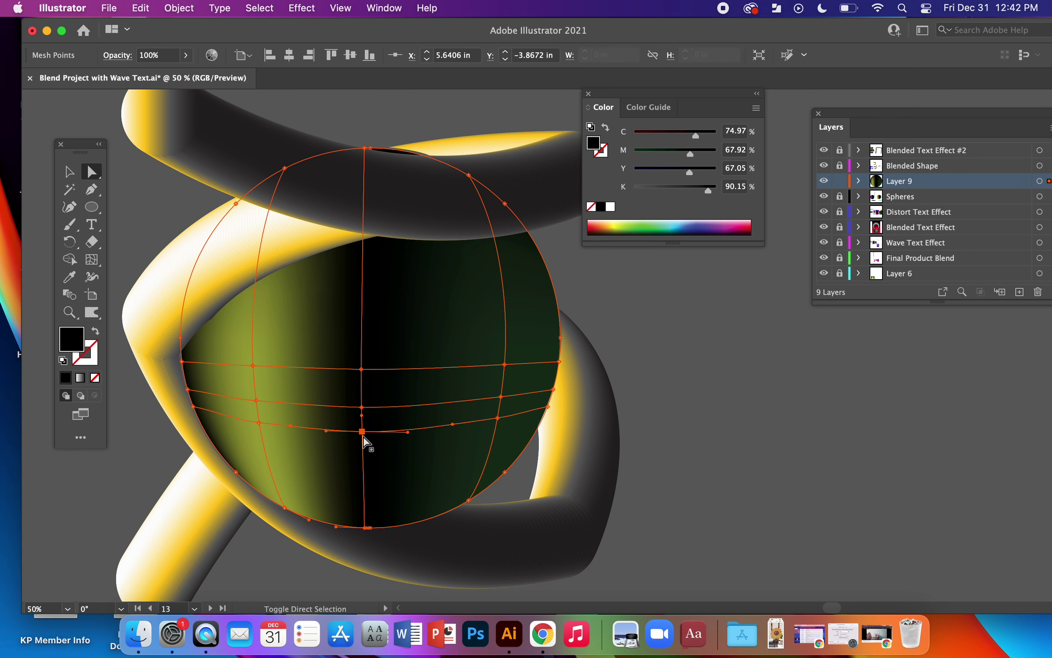
left_click(688, 232)
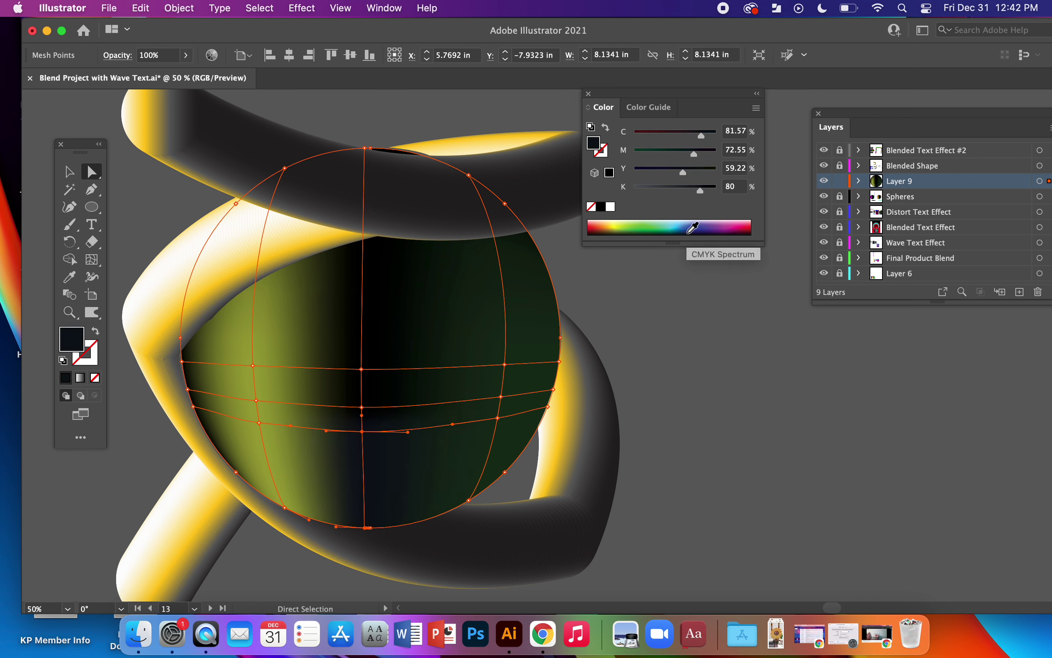
left_click(686, 229)
left_click(688, 231)
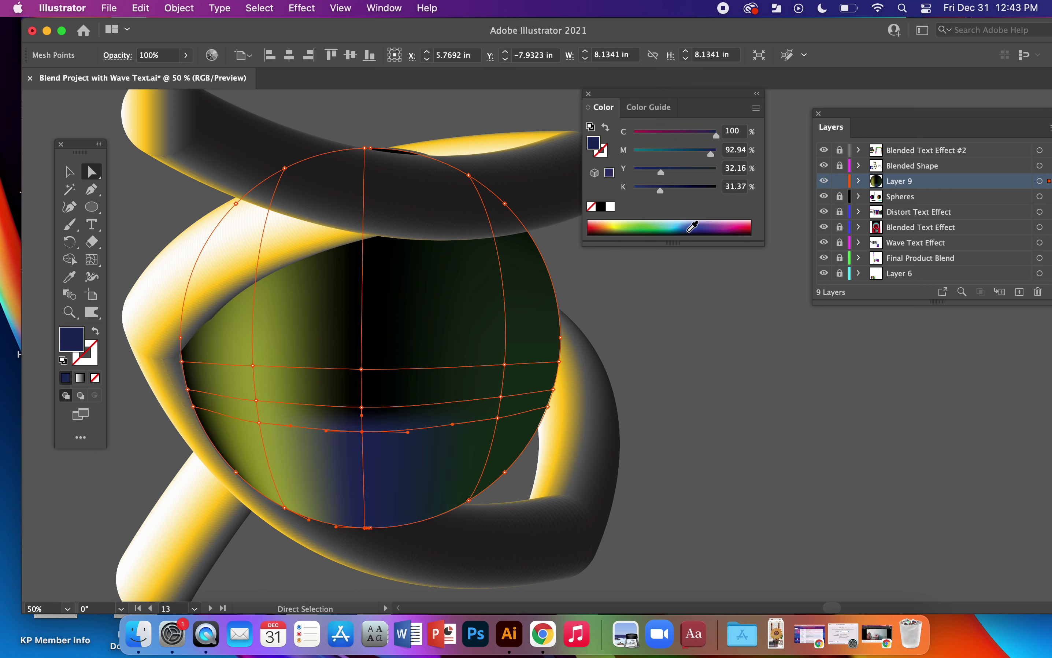
left_click(691, 232)
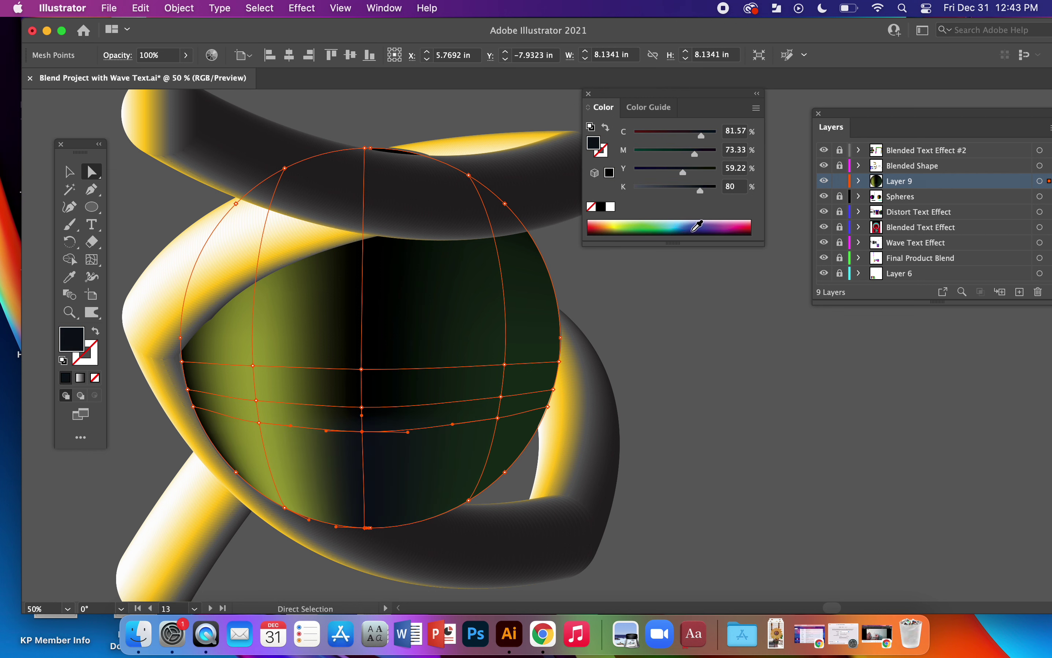
left_click(694, 232)
left_click(714, 229)
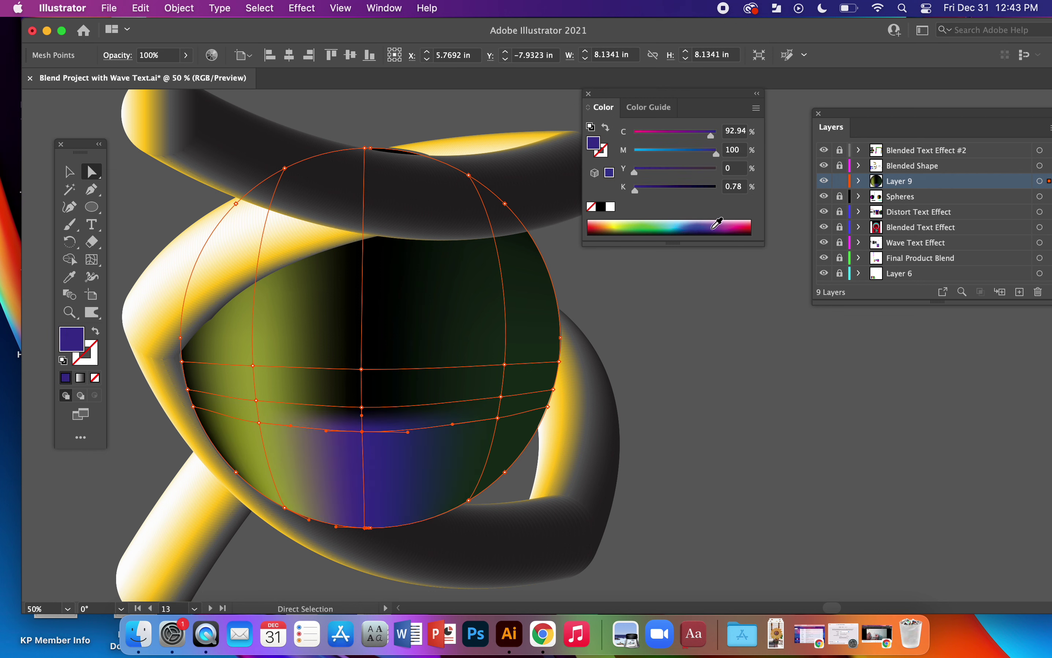
left_click(716, 229)
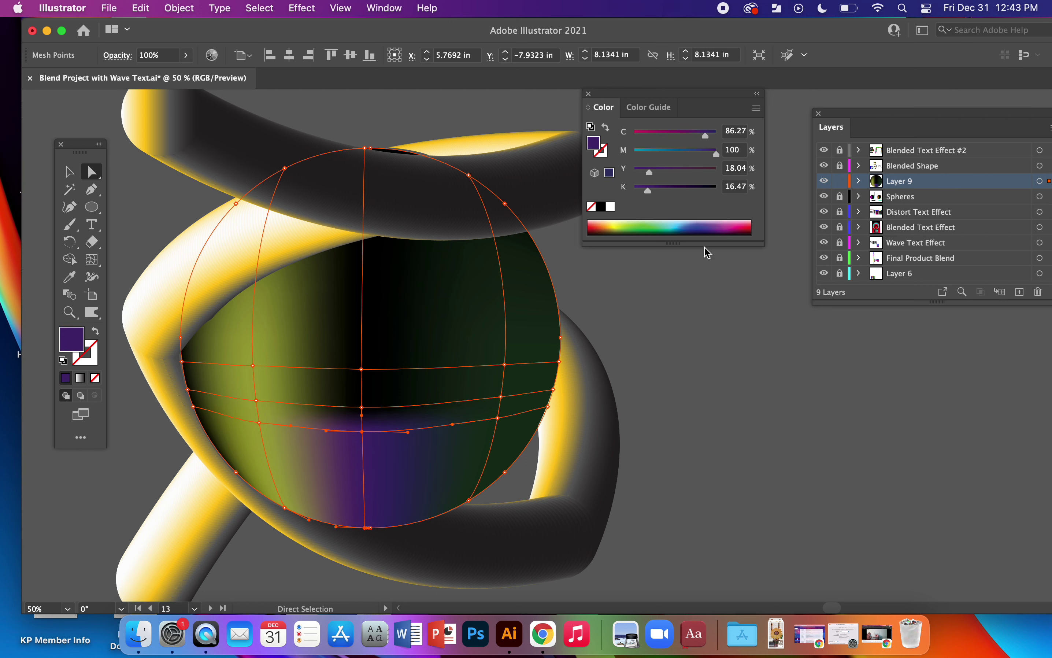
left_click(681, 373)
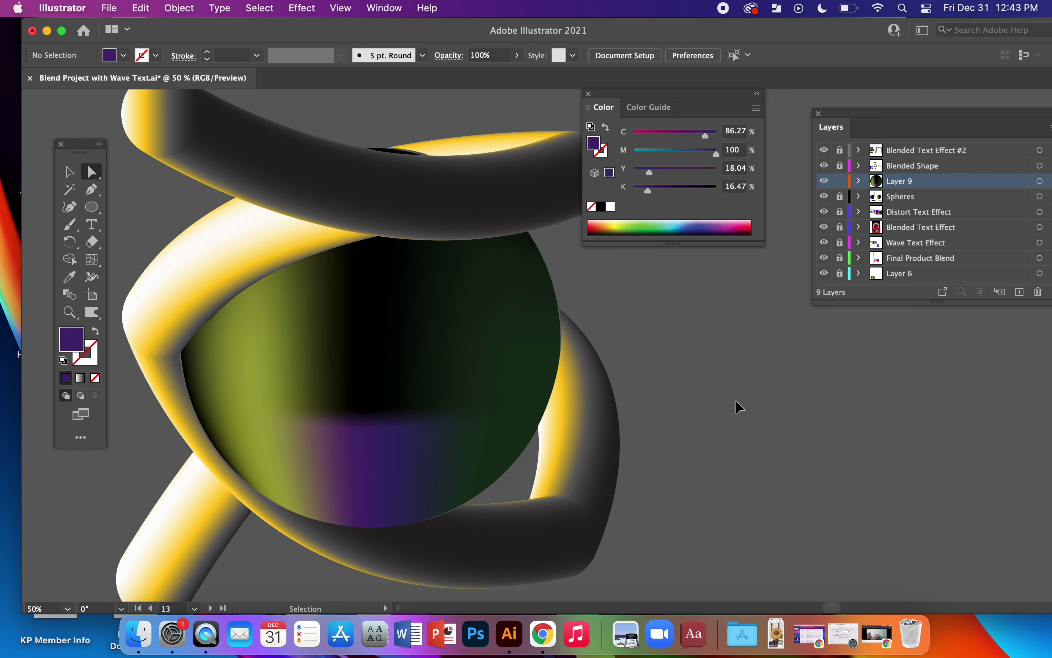
key("super+minus")
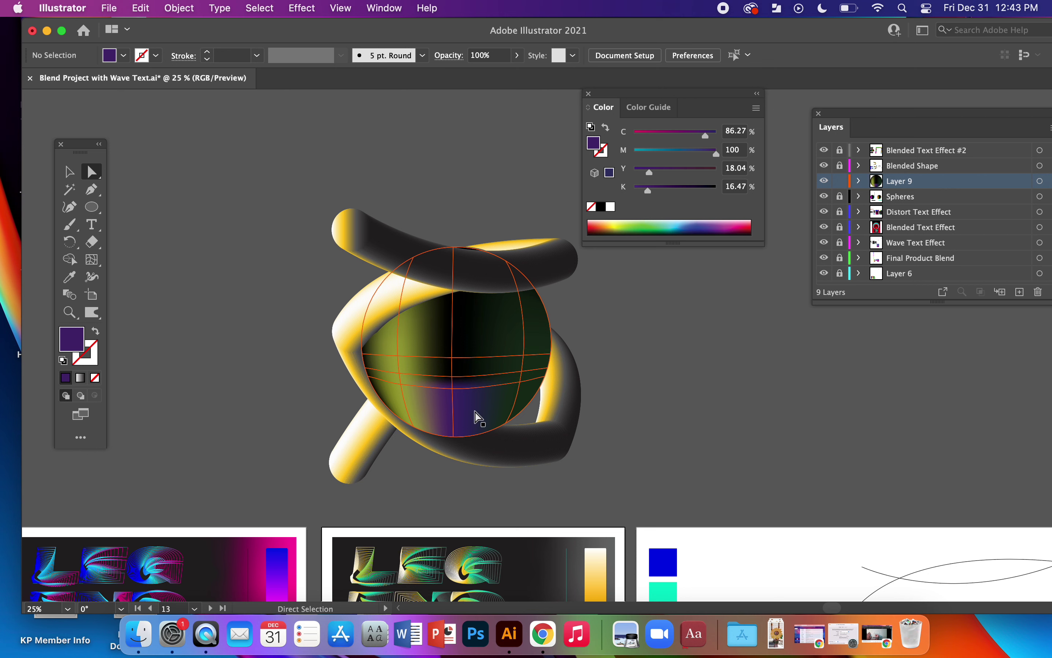
Step: Remove the purple mesh point, then add a trial mesh point low on the sphere and delete it
key("super+equal")
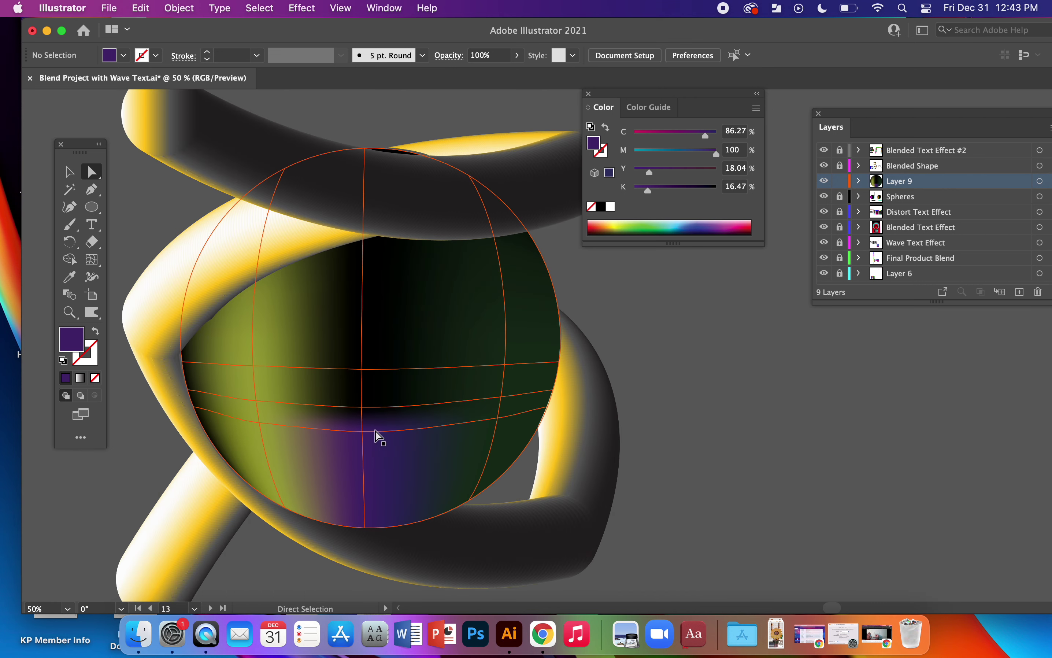
left_click(364, 432)
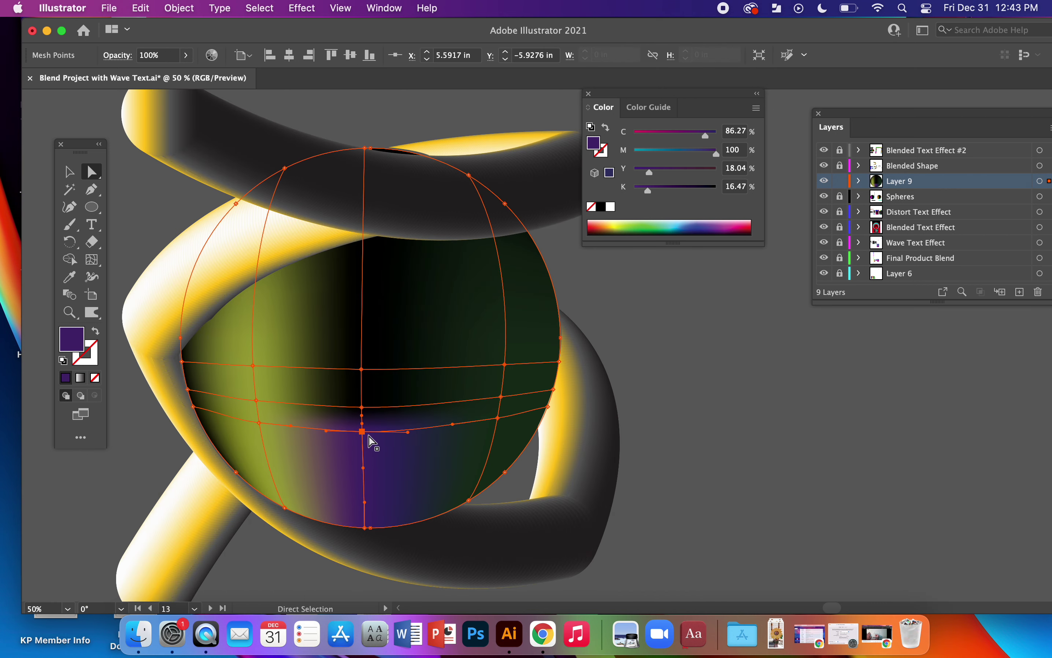
key("super+z")
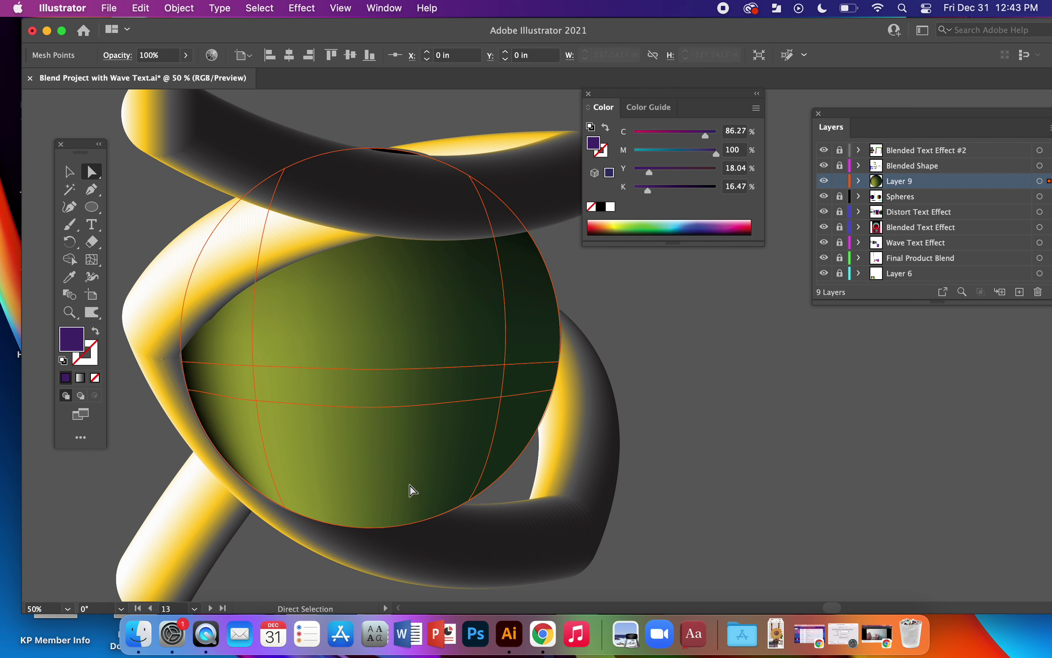
left_click(91, 259)
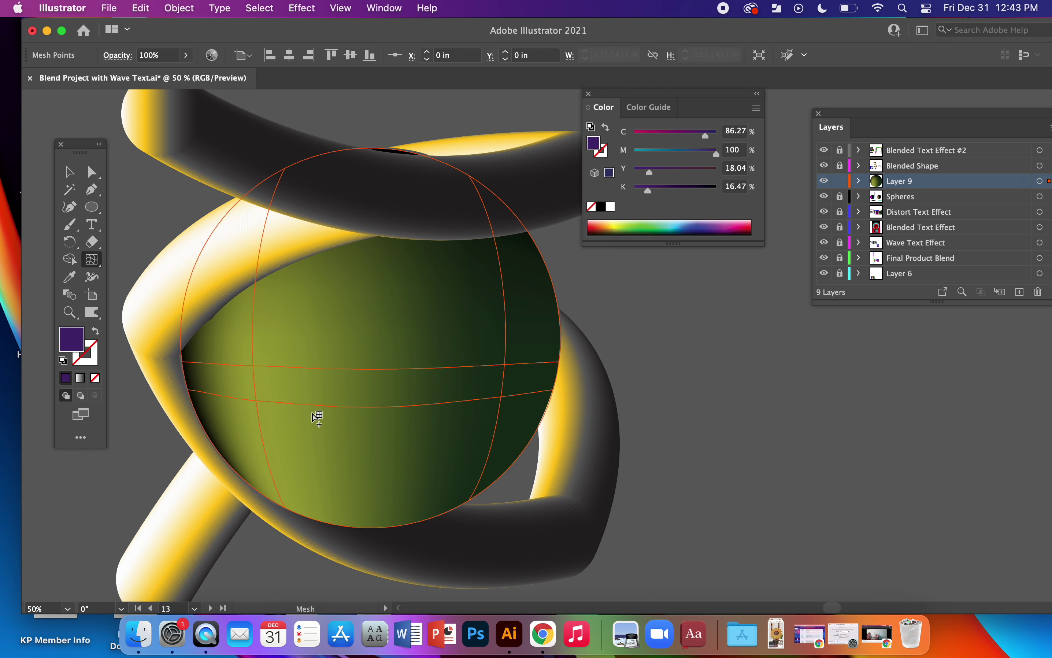
left_click(373, 447)
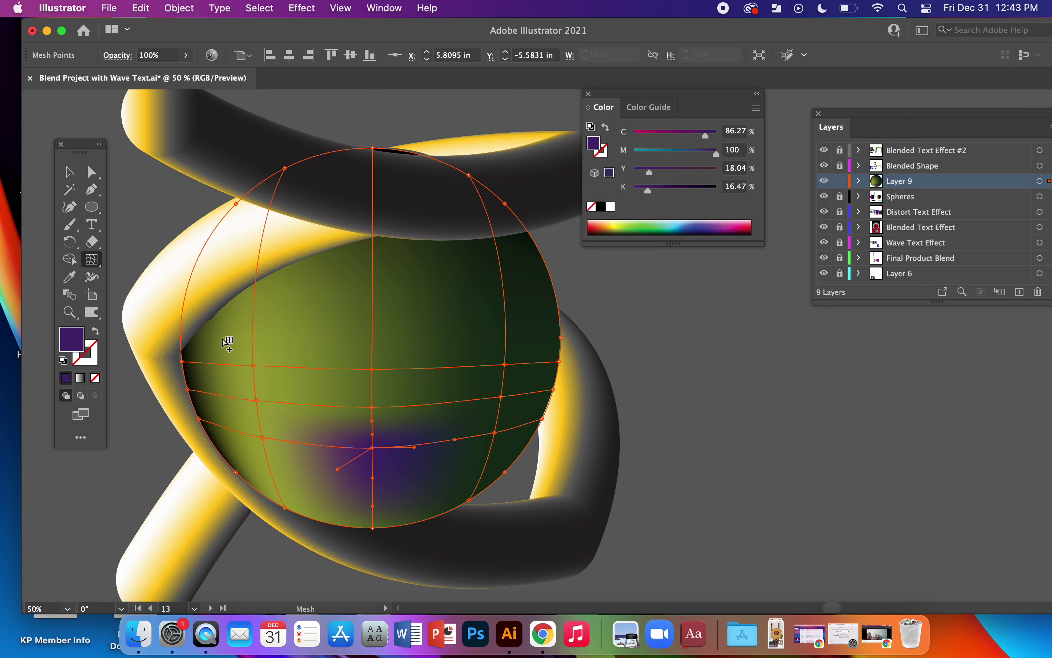
left_click(91, 172)
left_click(373, 449)
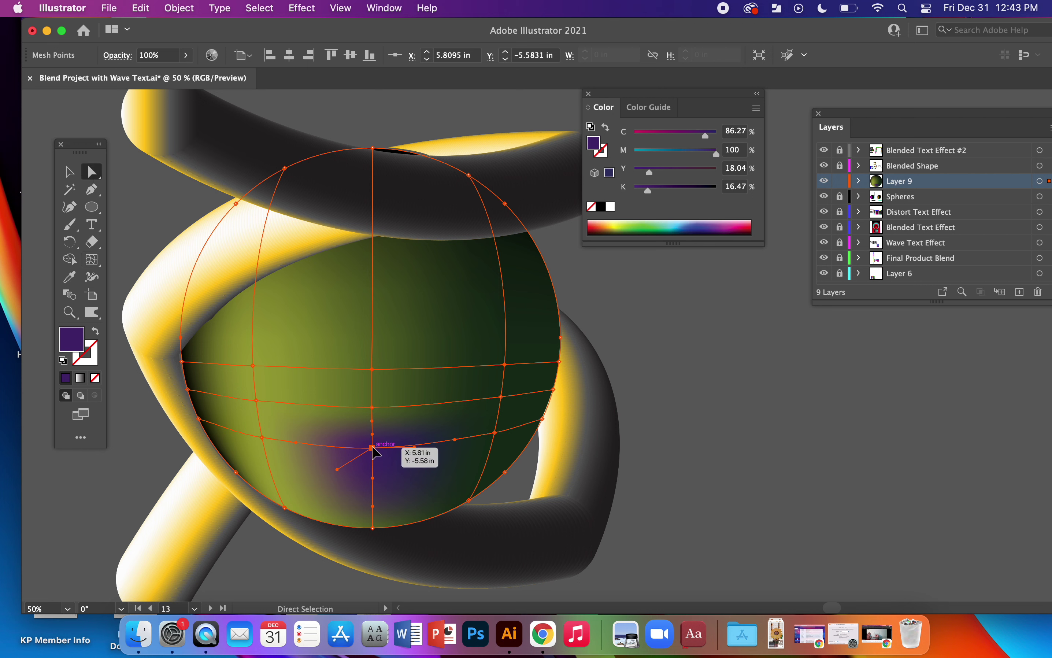
key("Delete")
left_click(458, 451)
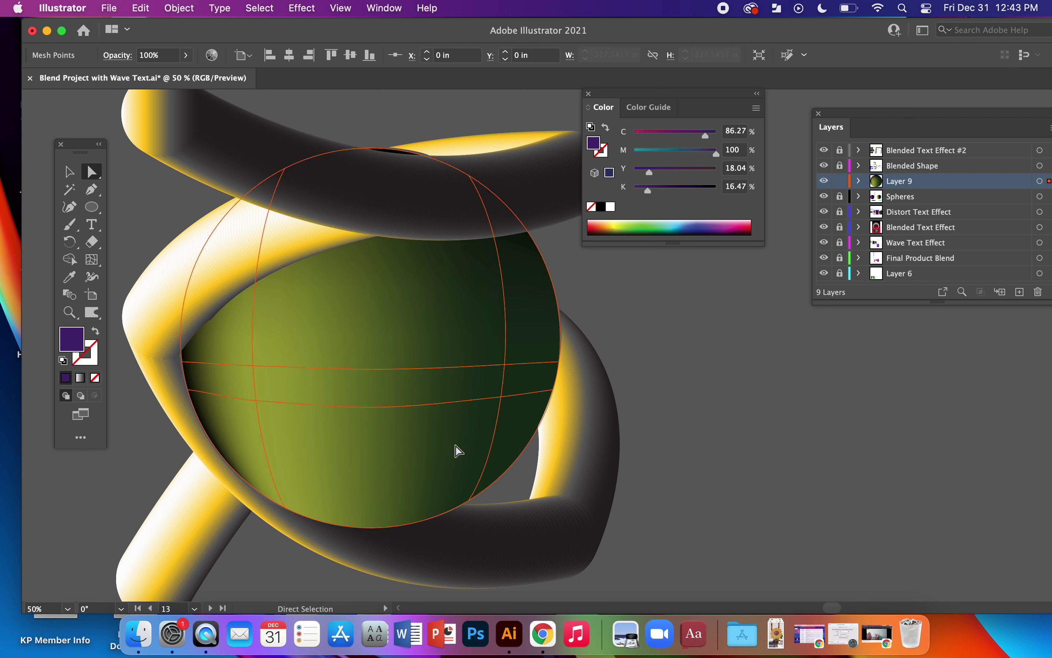
left_click(661, 345)
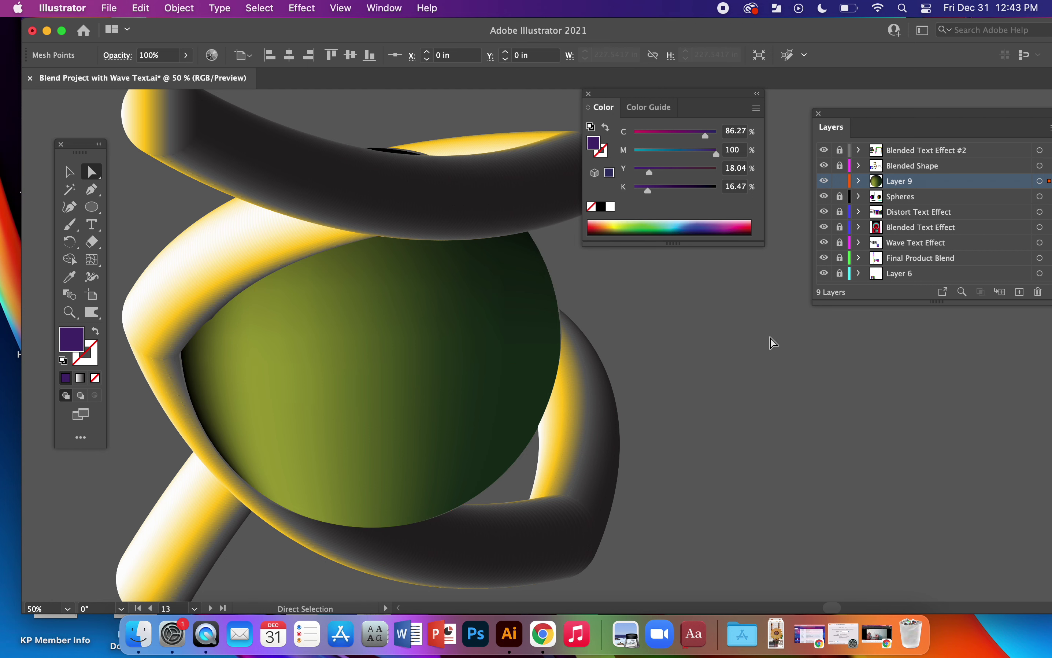
key("super+minus")
key("super+minus")
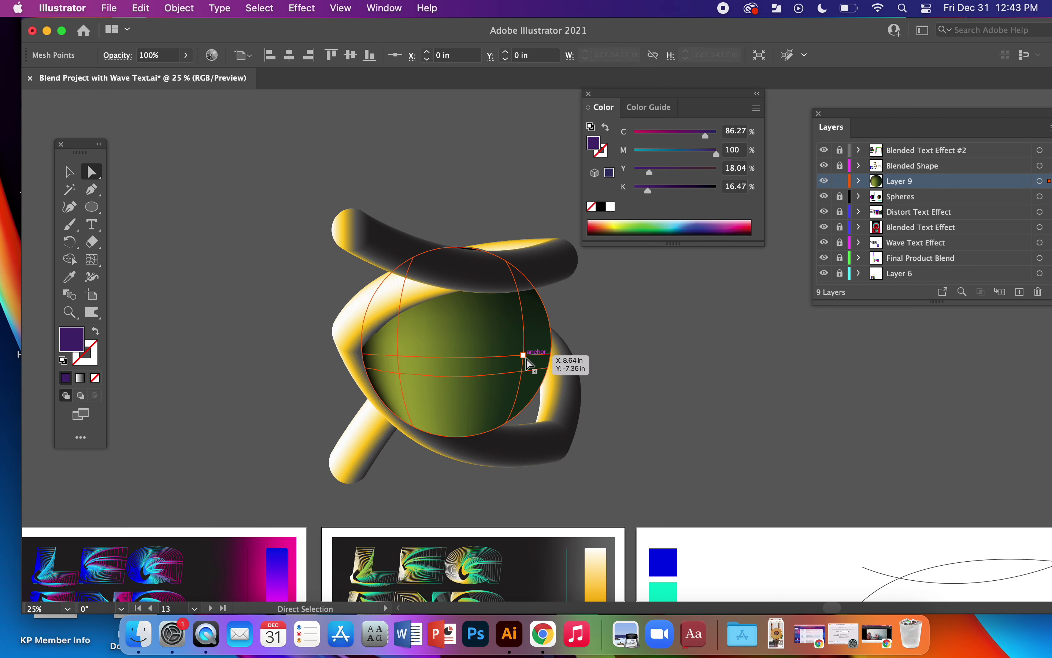
Step: Add mesh points at the sphere's centre, lower right, and upper left
left_click(91, 259)
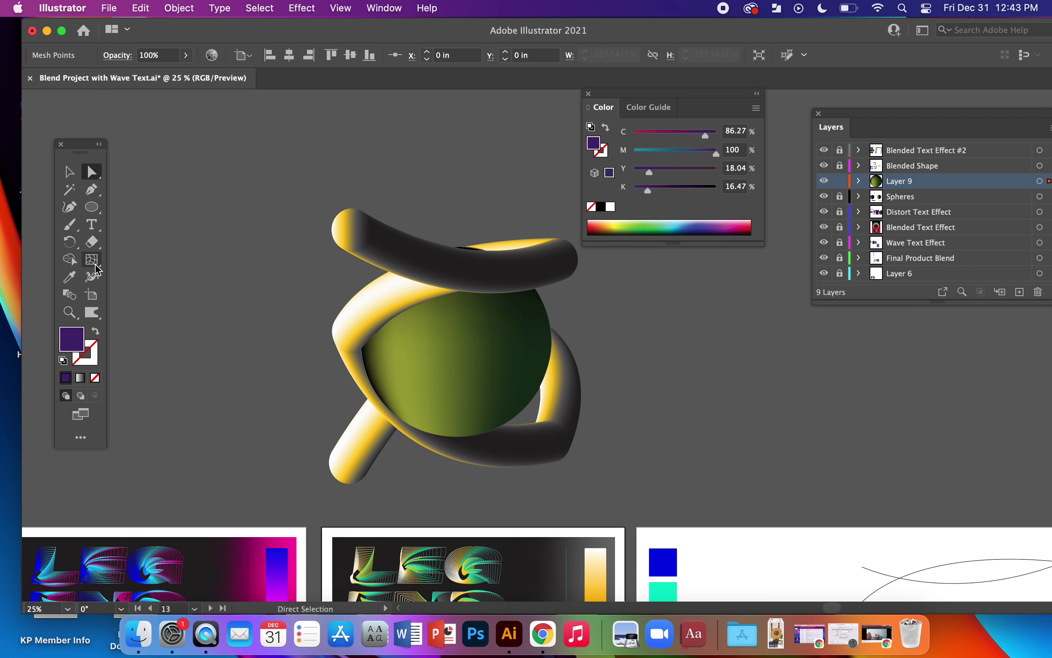
left_click(462, 340)
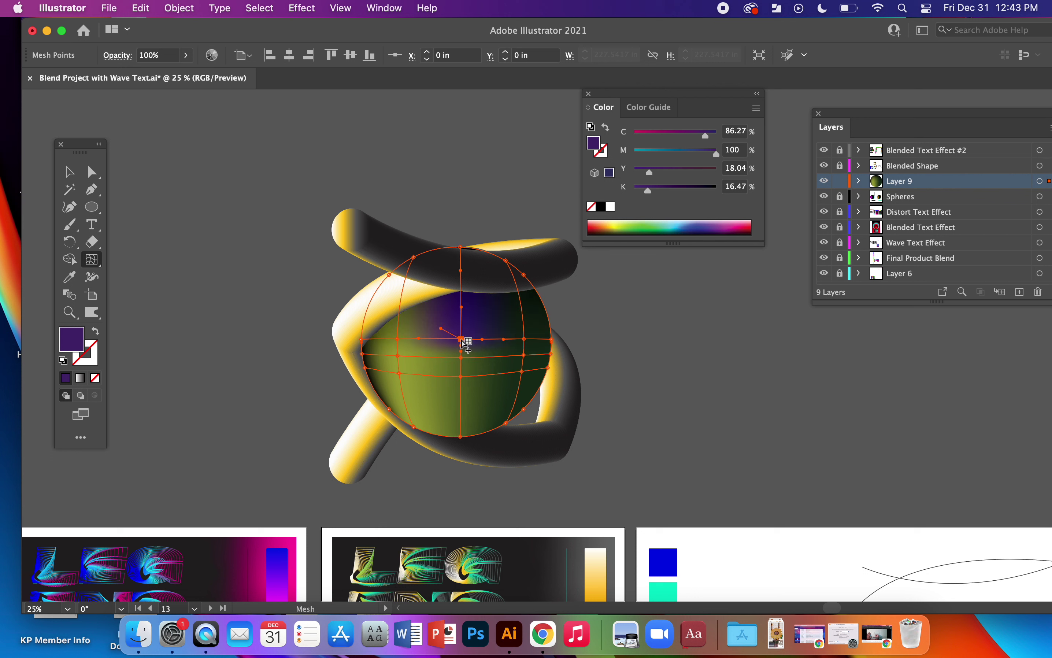
left_click(531, 390)
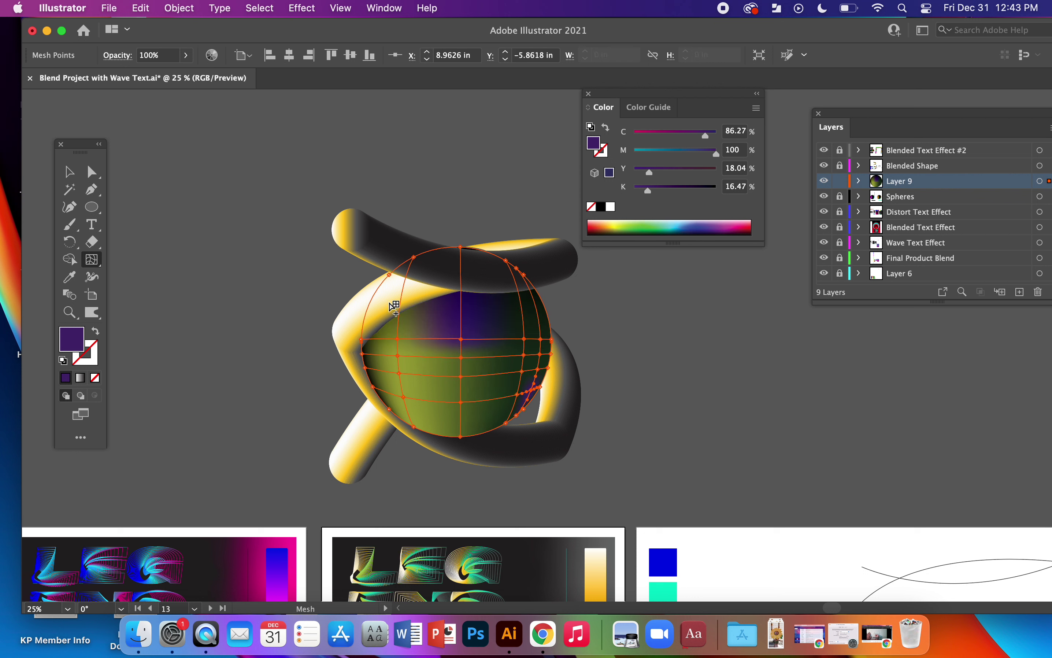
left_click(391, 295)
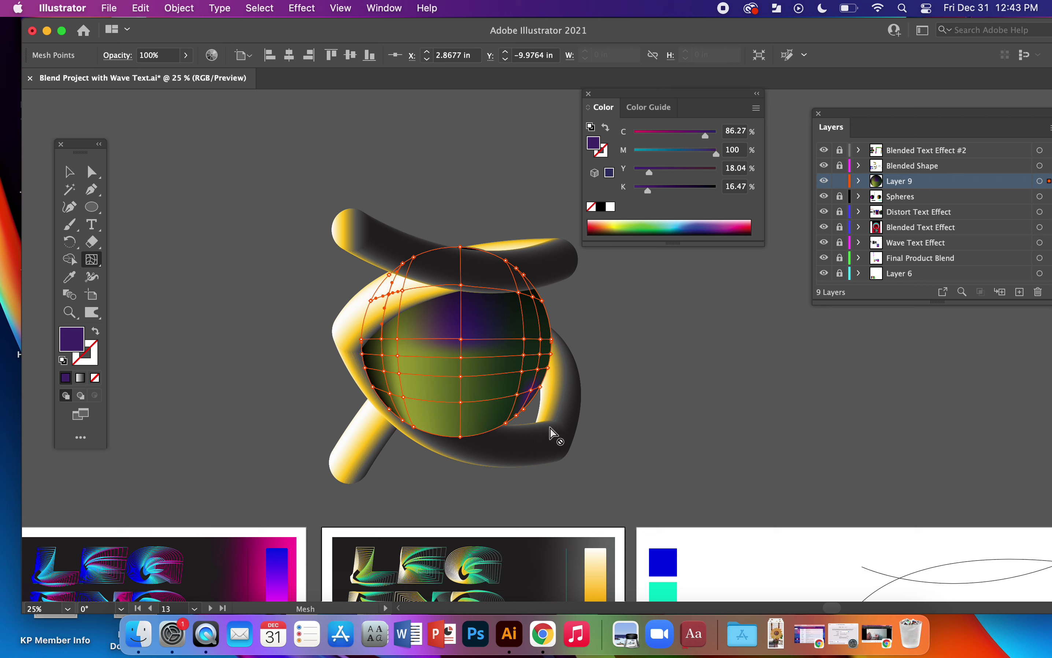
Step: Colour the sphere's centre and the mesh point below it bright green
left_click(89, 170)
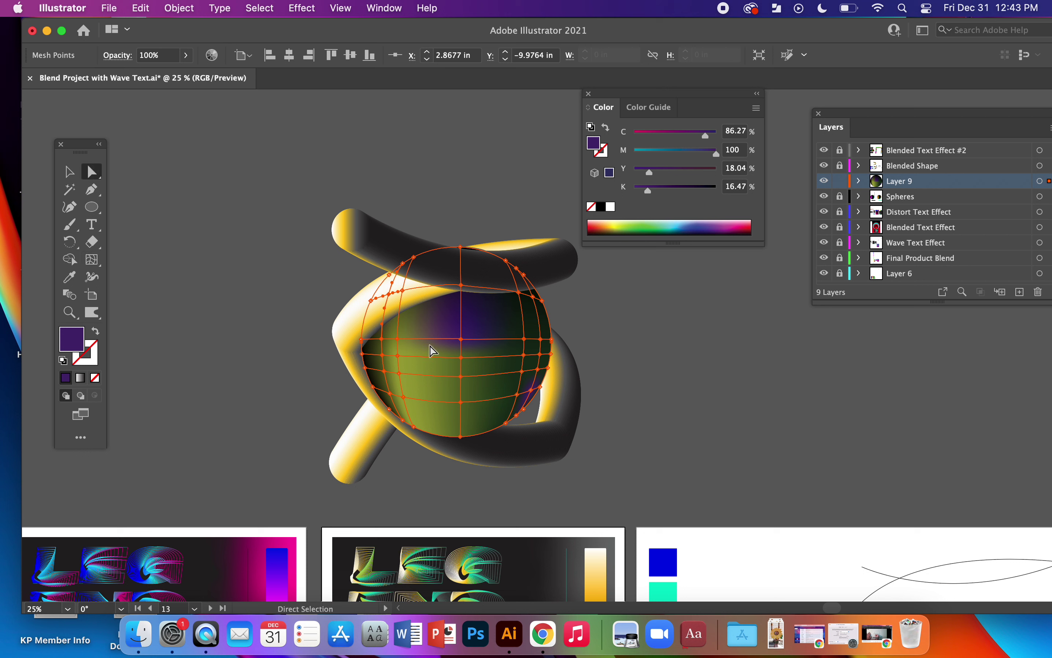
left_click(460, 339)
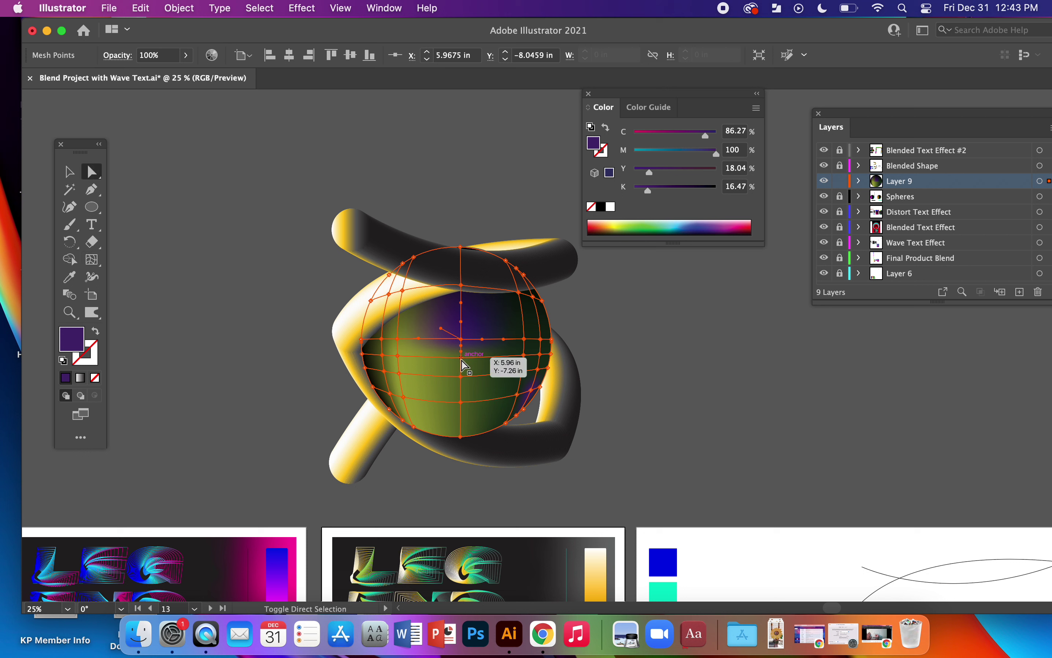
left_click(462, 377)
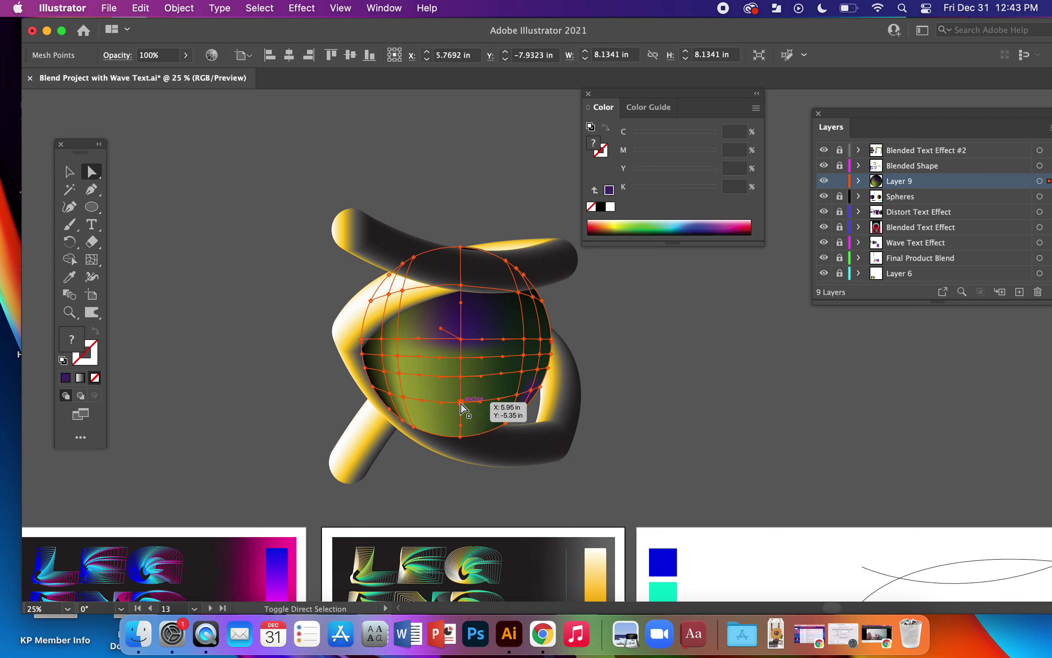
left_click(628, 227)
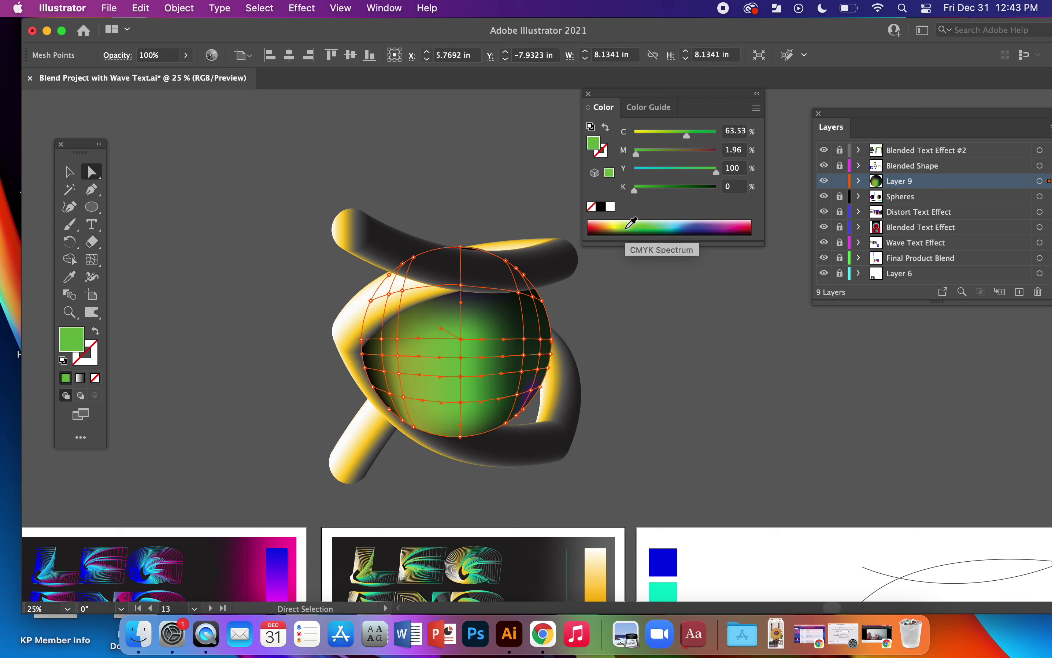
left_click(91, 172)
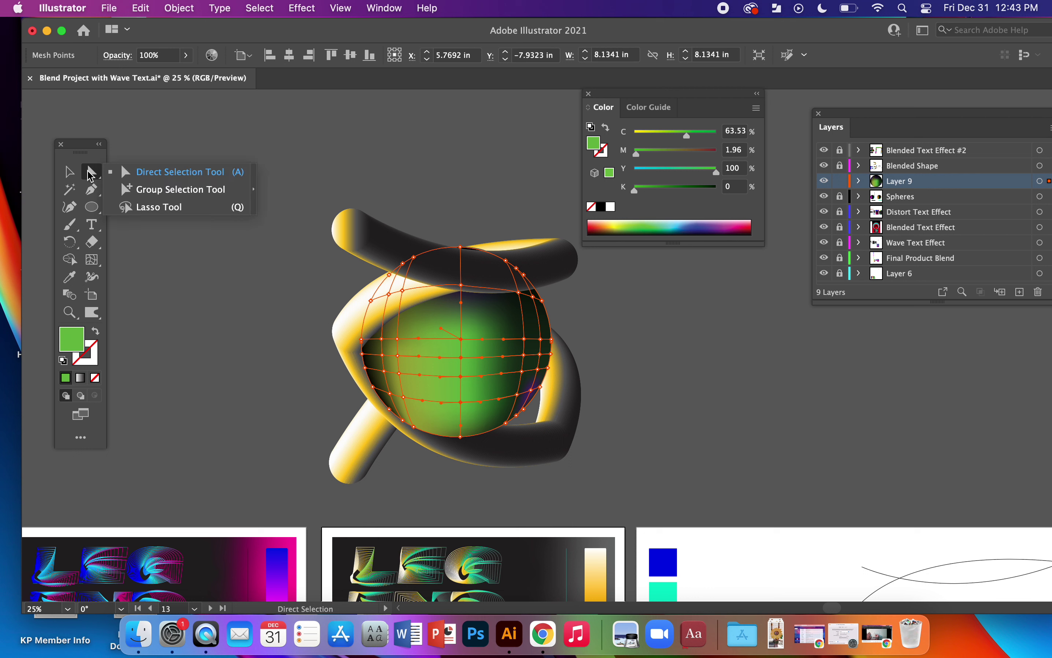
Step: Lasso the sphere's right-side mesh points and colour them deep purple
left_click(142, 206)
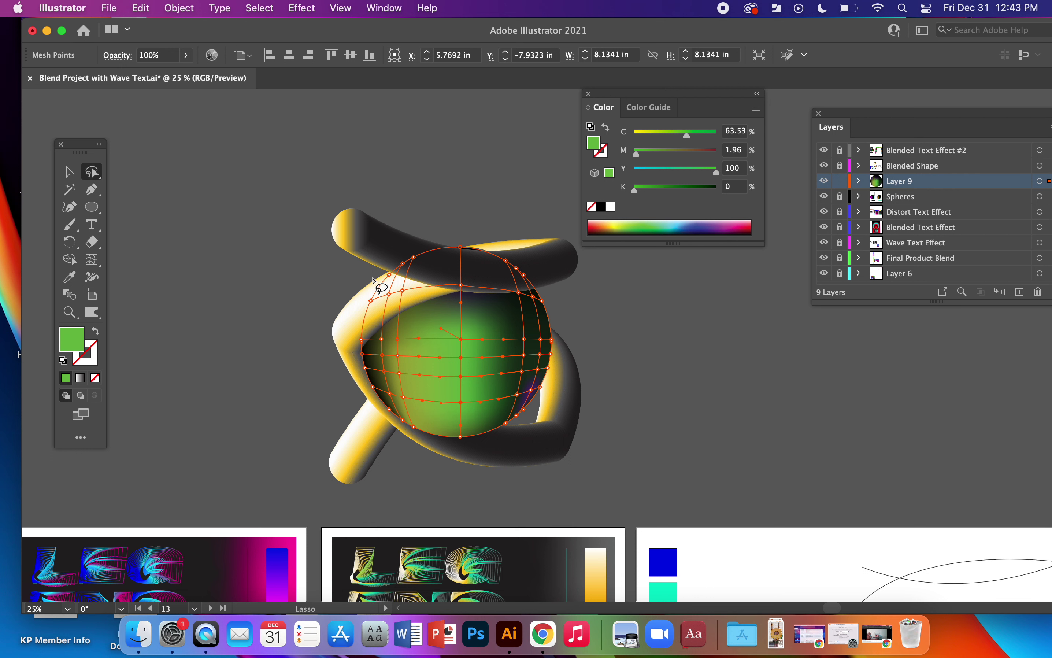
mouse_move(555, 296)
left_mouse_down()
mouse_move(513, 294)
mouse_move(506, 317)
mouse_move(499, 411)
mouse_move(511, 429)
mouse_move(543, 407)
mouse_move(553, 299)
left_mouse_up()
left_click(729, 227)
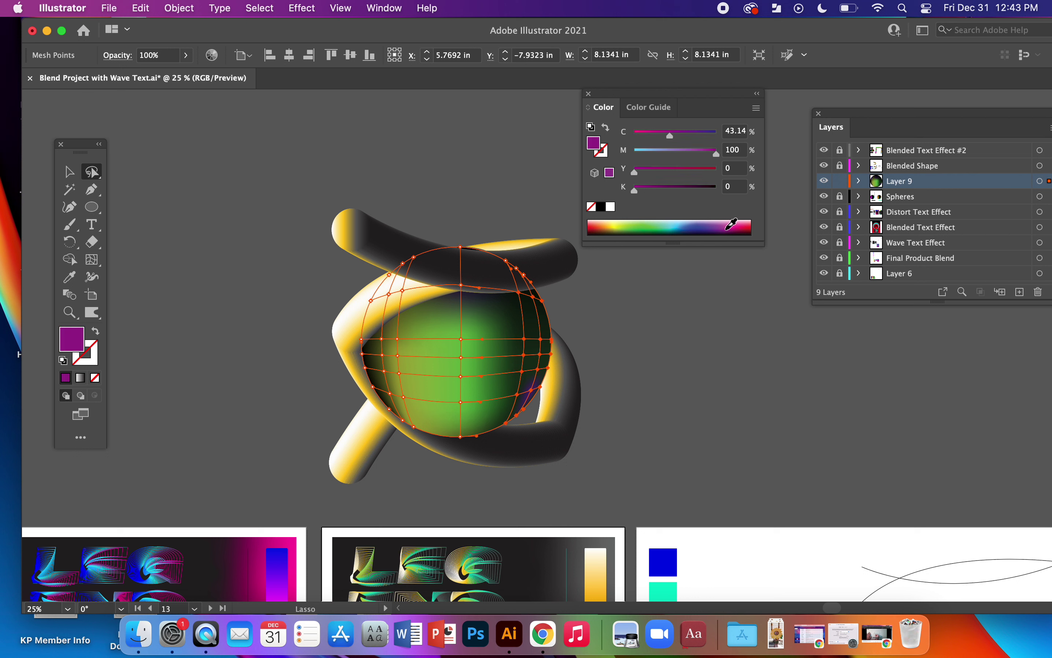
left_click(723, 228)
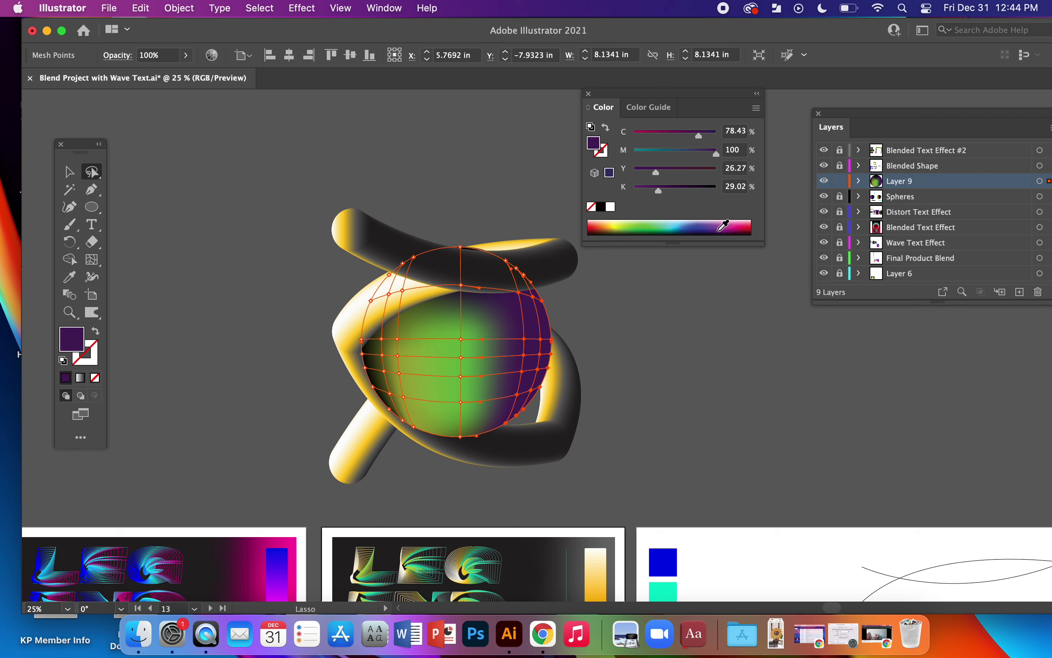
left_click(69, 172)
left_click(201, 265)
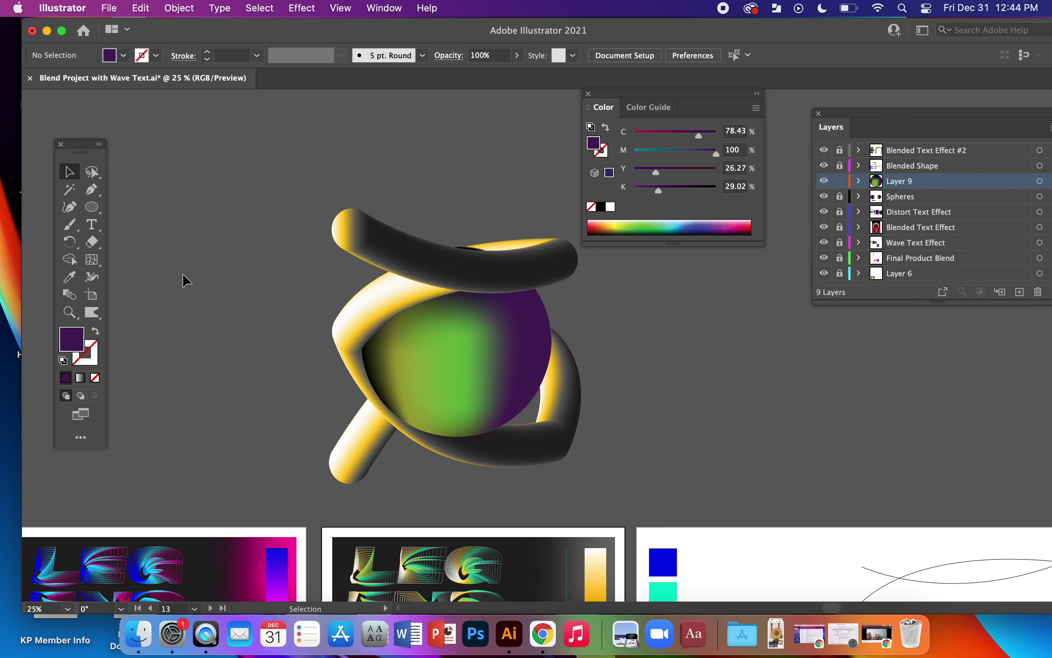